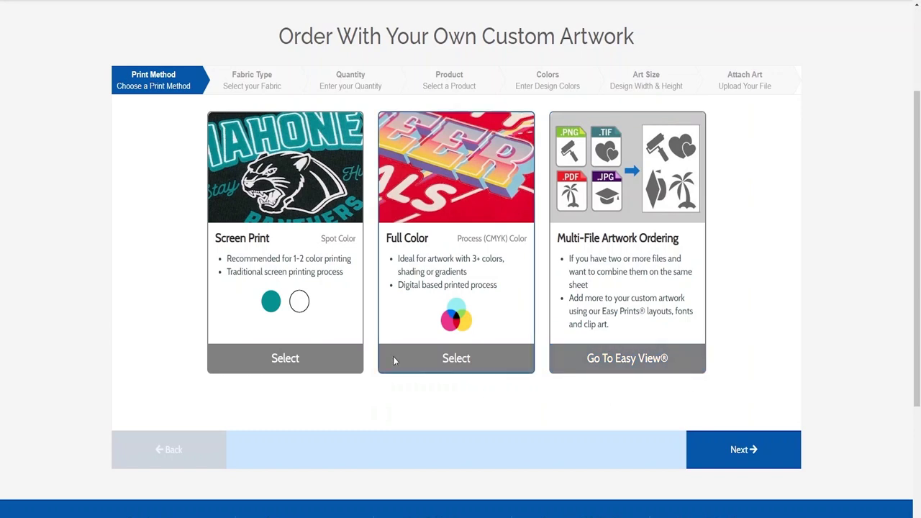
Choose screen printing on 100% Cotton fabric with a quantity of 50
{"action": "left_click", "coordinate": [327, 274]}
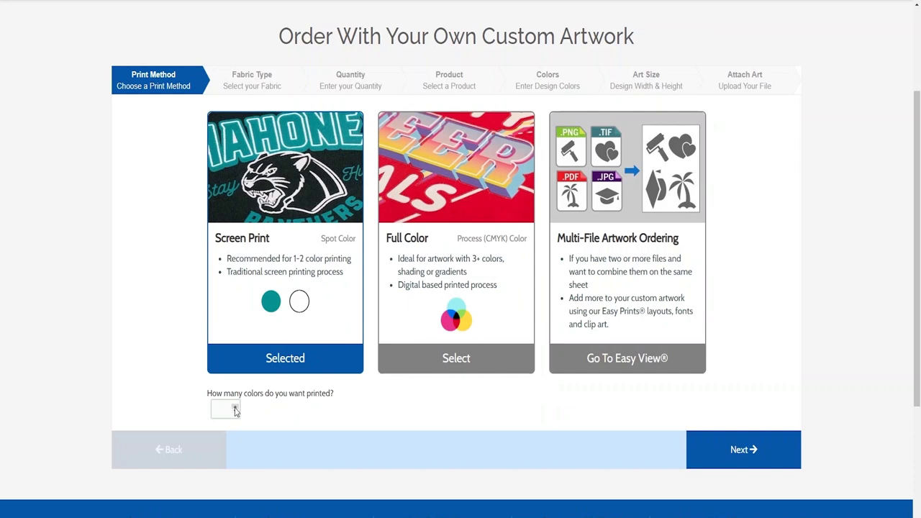
{"action": "left_click", "coordinate": [735, 450]}
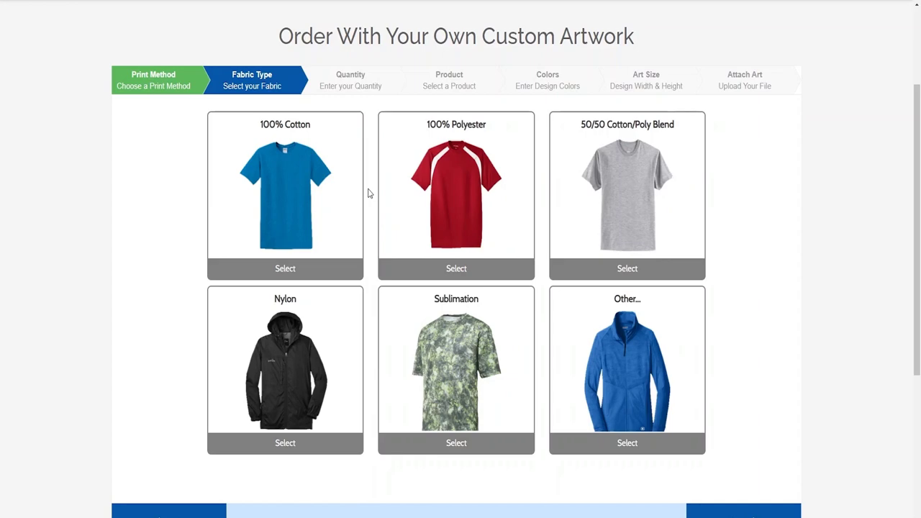
{"action": "left_click", "coordinate": [341, 188]}
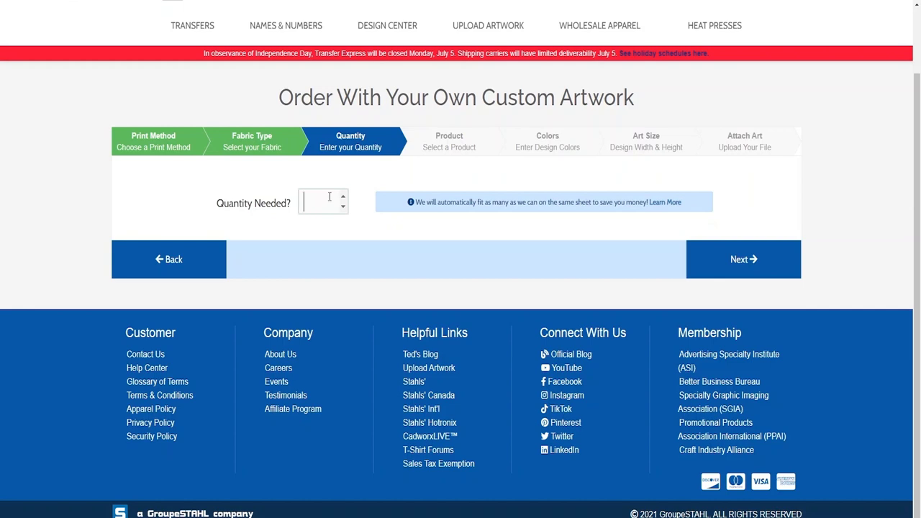
{"action": "type", "text": "50"}
{"action": "left_click", "coordinate": [739, 260]}
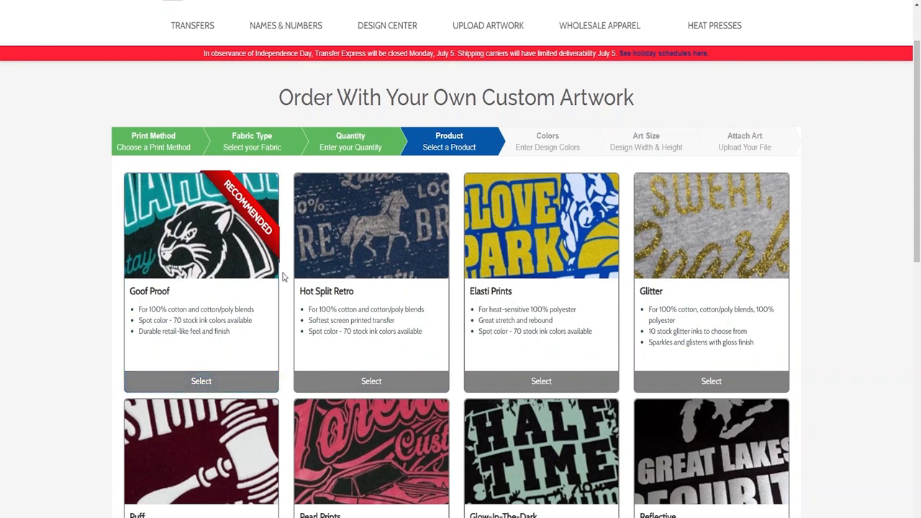
Choose Goof Proof with Black and Red inks, then mark the artwork Single Image Only
{"action": "scroll", "coordinate": [283, 276], "scroll_direction": "down", "scroll_amount": 4}
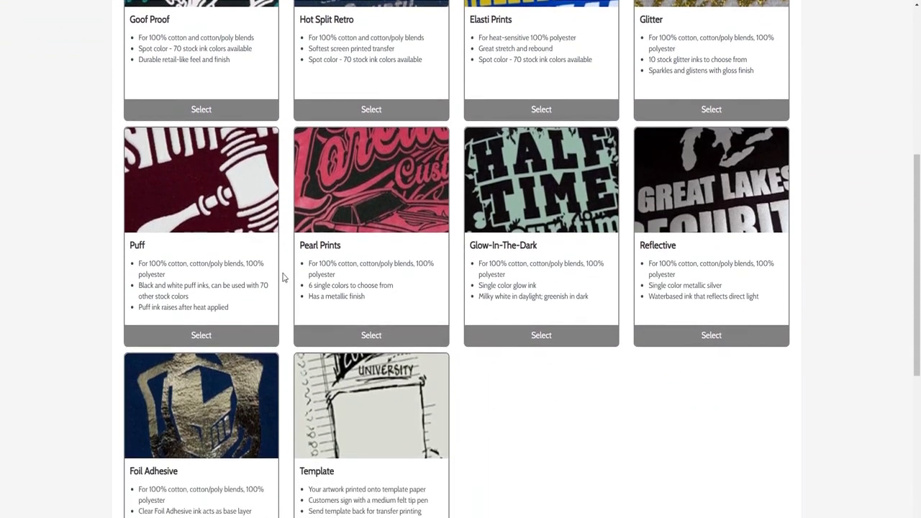
{"action": "scroll", "coordinate": [282, 277], "scroll_direction": "up", "scroll_amount": 3}
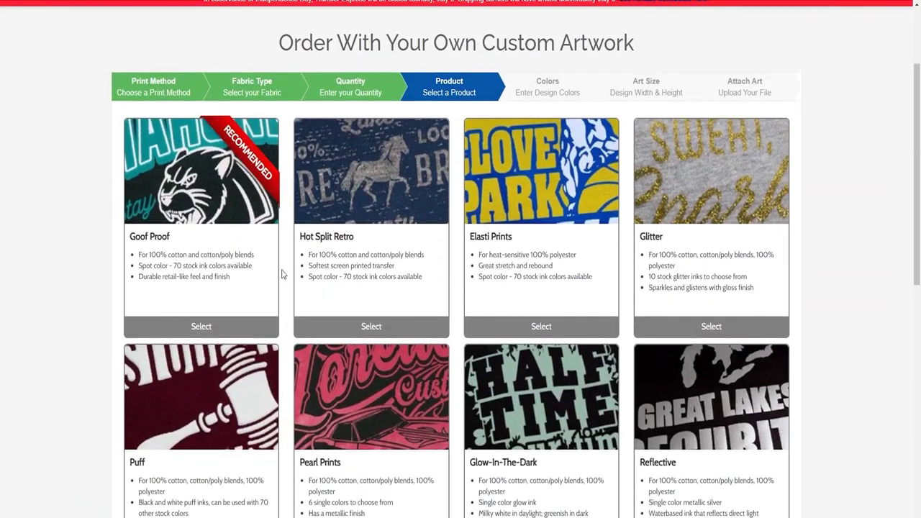
{"action": "left_click", "coordinate": [246, 214]}
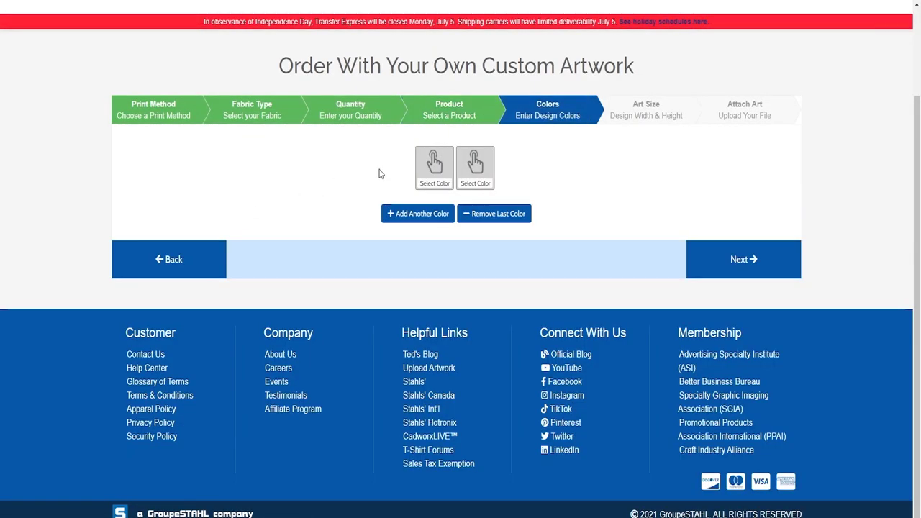
{"action": "left_click", "coordinate": [445, 169]}
{"action": "left_click", "coordinate": [321, 63]}
{"action": "left_click", "coordinate": [463, 161]}
{"action": "left_click", "coordinate": [360, 264]}
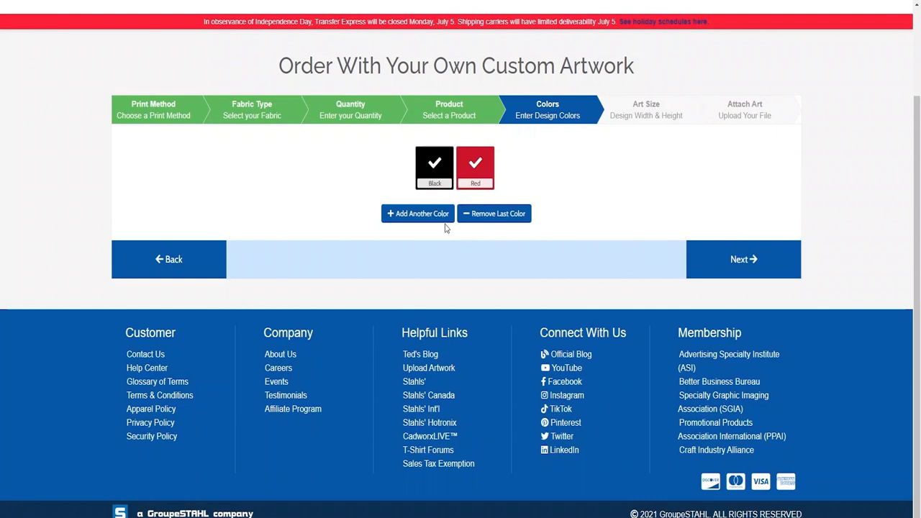
{"action": "left_click", "coordinate": [439, 217]}
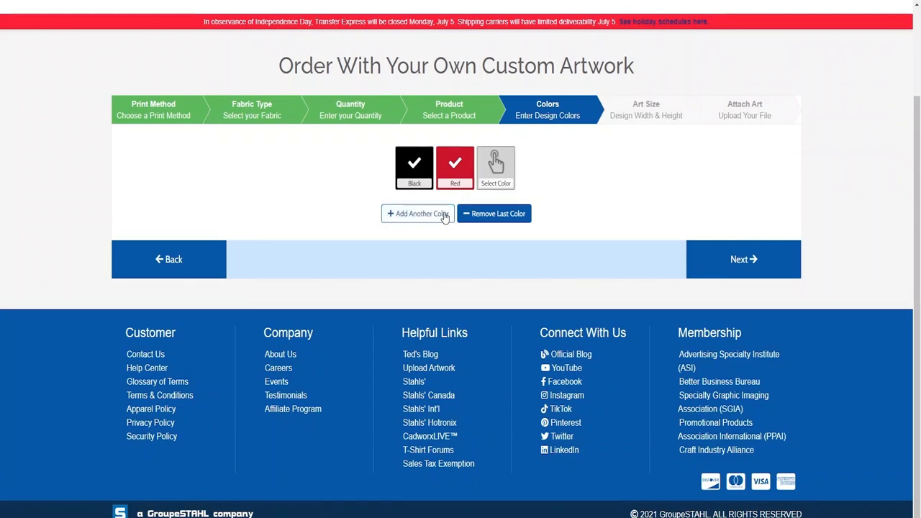
{"action": "left_click", "coordinate": [497, 221]}
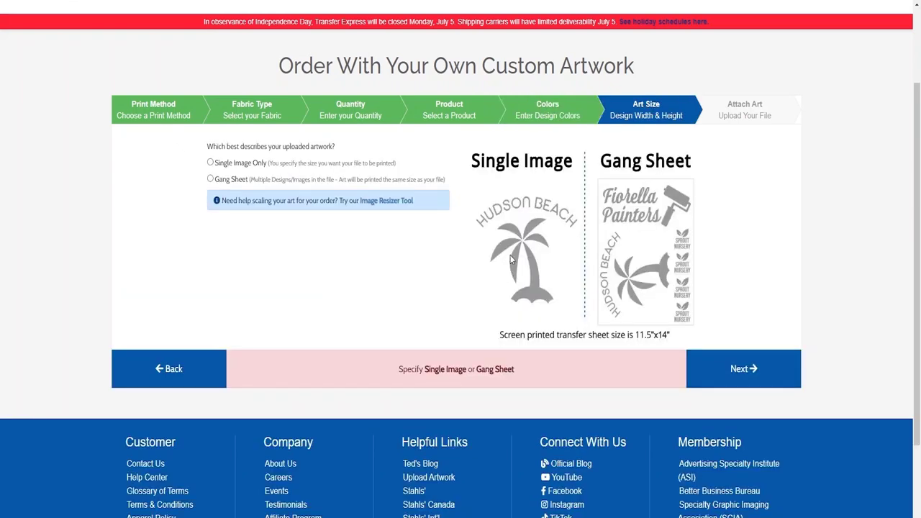
{"action": "left_click", "coordinate": [211, 163]}
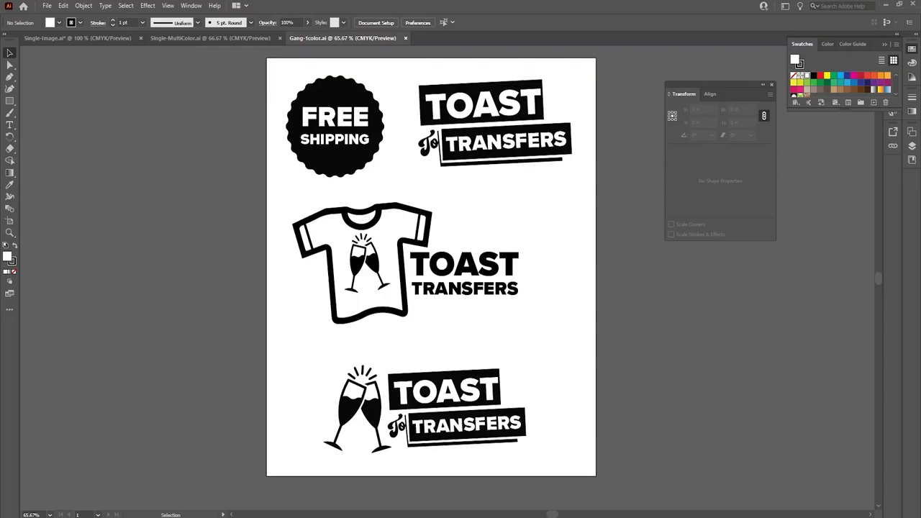
Switch to the Single-Image document and select the whole logo to read its size
{"action": "left_click", "coordinate": [229, 36]}
{"action": "left_click", "coordinate": [115, 39]}
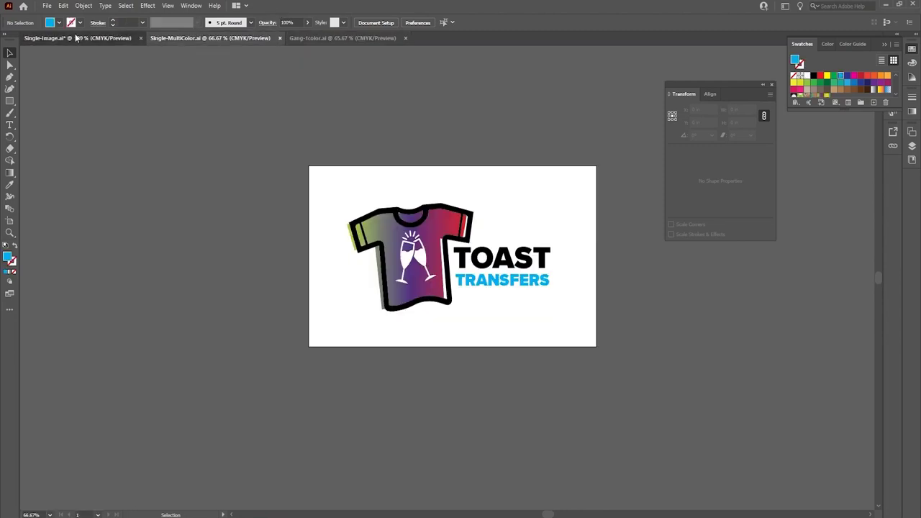
{"action": "left_click_drag", "start_coordinate": [233, 154], "coordinate": [642, 414]}
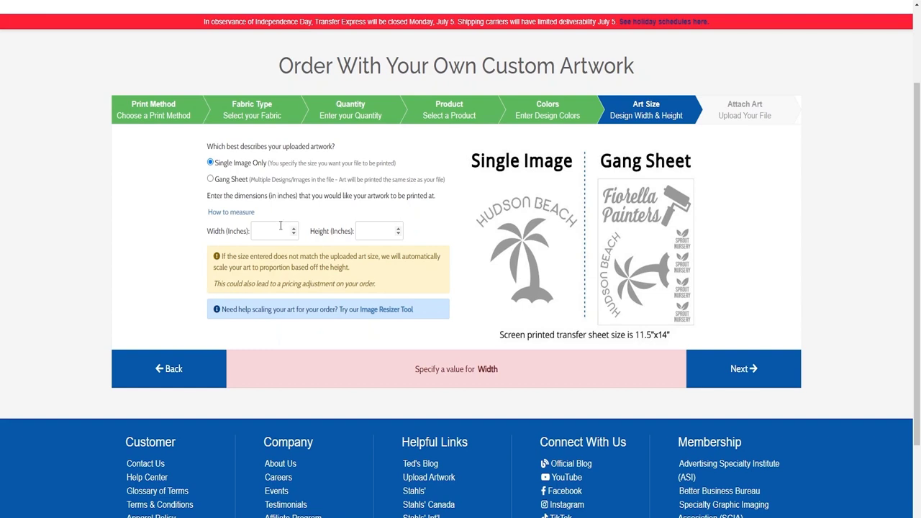
Enter a transfer size of 7 inches wide by 3.6 inches high
{"action": "left_click", "coordinate": [281, 226]}
{"action": "type", "text": "7"}
{"action": "left_click", "coordinate": [364, 230]}
{"action": "type", "text": "3.6"}
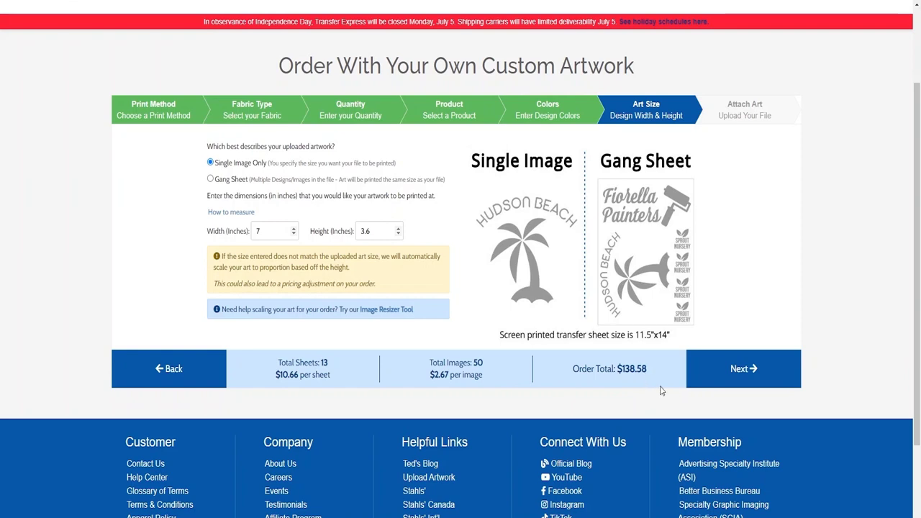
Advance to Attach Art and highlight the 'convert text to outlines' checklist item
{"action": "left_click", "coordinate": [745, 369]}
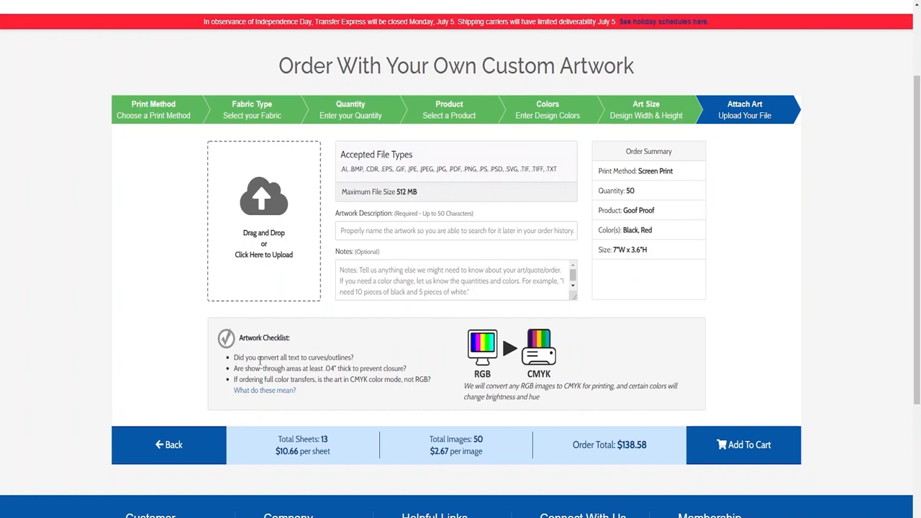
{"action": "left_click_drag", "start_coordinate": [234, 357], "coordinate": [353, 353]}
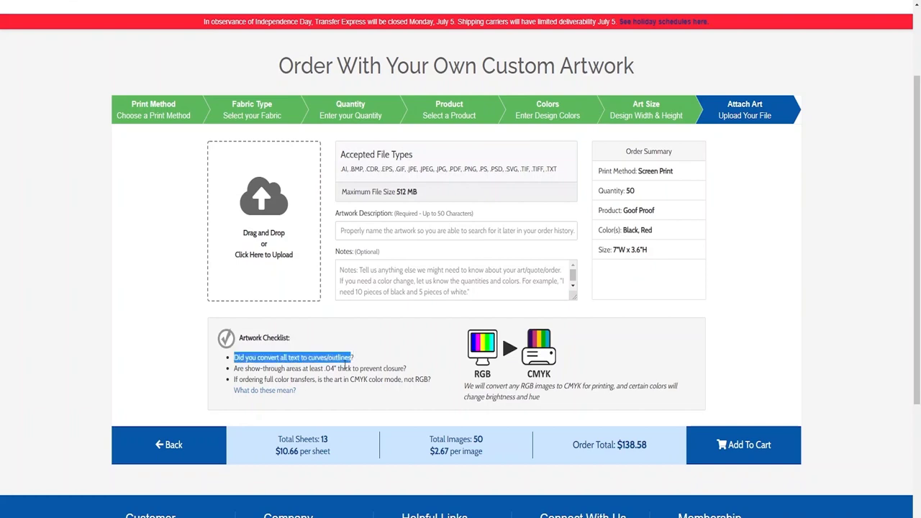
{"action": "left_click", "coordinate": [345, 363]}
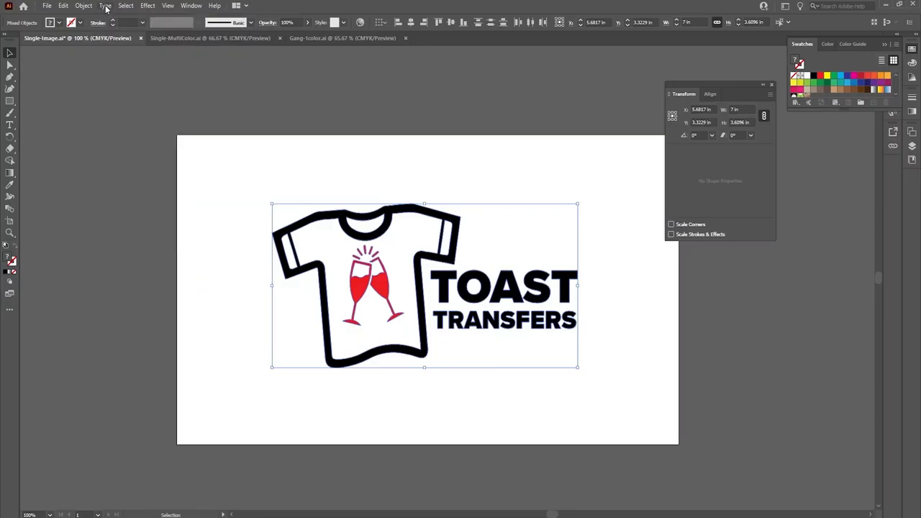
{"action": "left_click", "coordinate": [105, 5]}
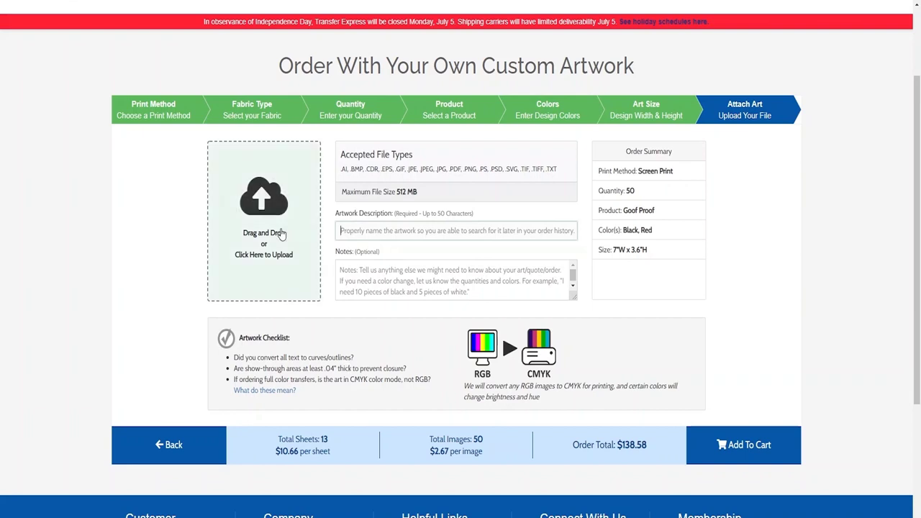
Upload the Single-Image artwork file
{"action": "left_click", "coordinate": [272, 194]}
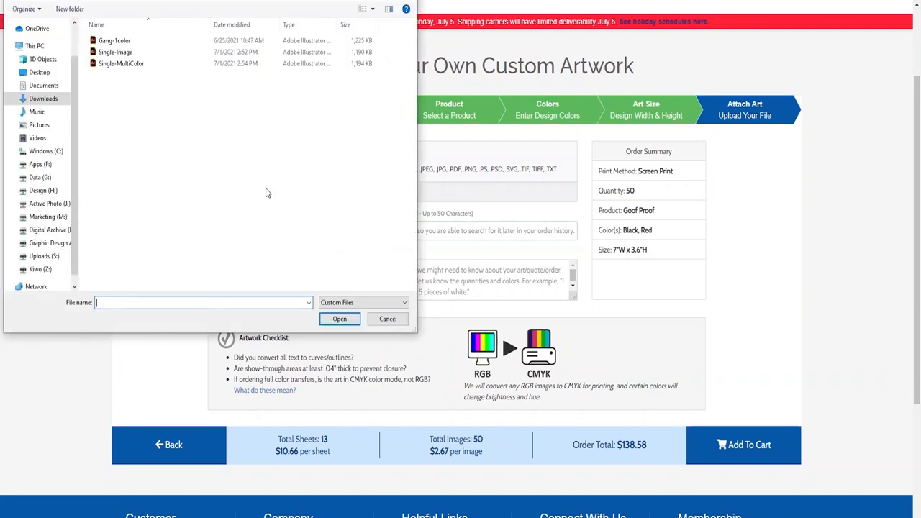
{"action": "left_click", "coordinate": [127, 53]}
{"action": "left_click", "coordinate": [338, 319]}
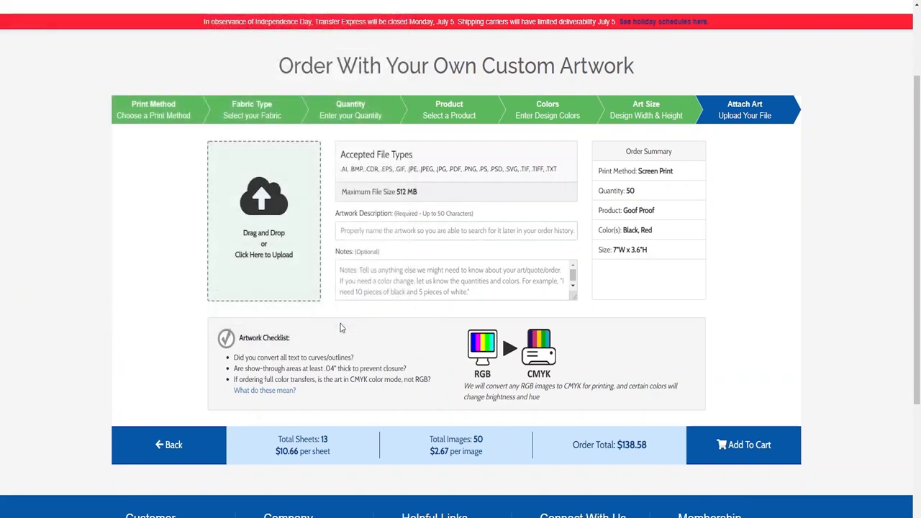
Describe the artwork as 'Toast 2 Transfers' and add the order to the cart
{"action": "left_click", "coordinate": [391, 229]}
{"action": "type", "text": "Toast 2 Transfers"}
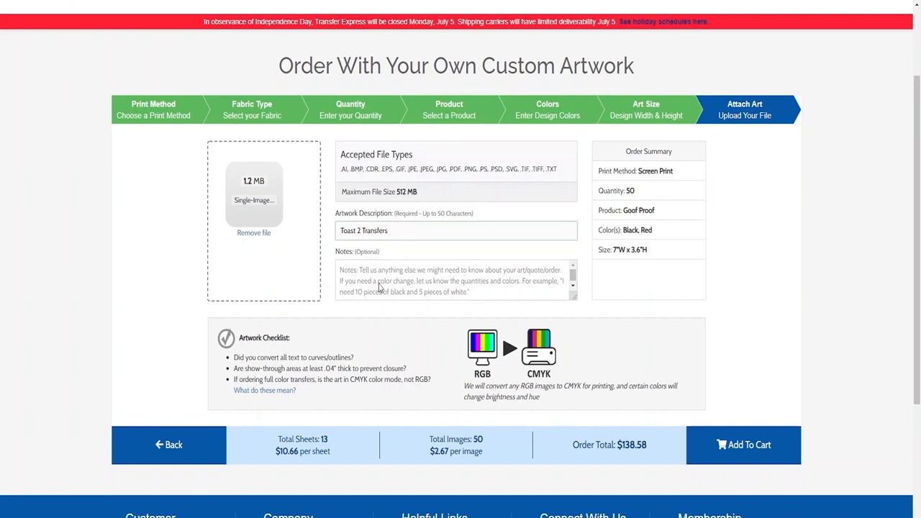
{"action": "left_click", "coordinate": [378, 274]}
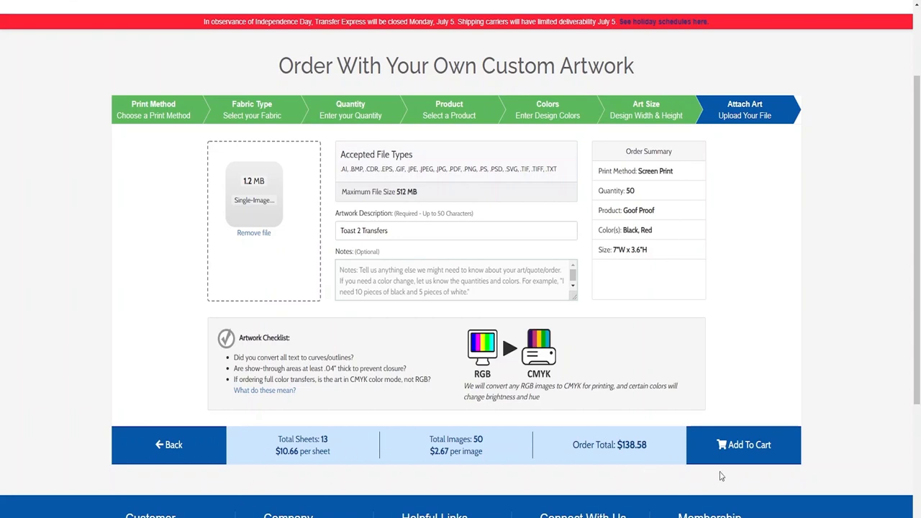
{"action": "left_click", "coordinate": [737, 447]}
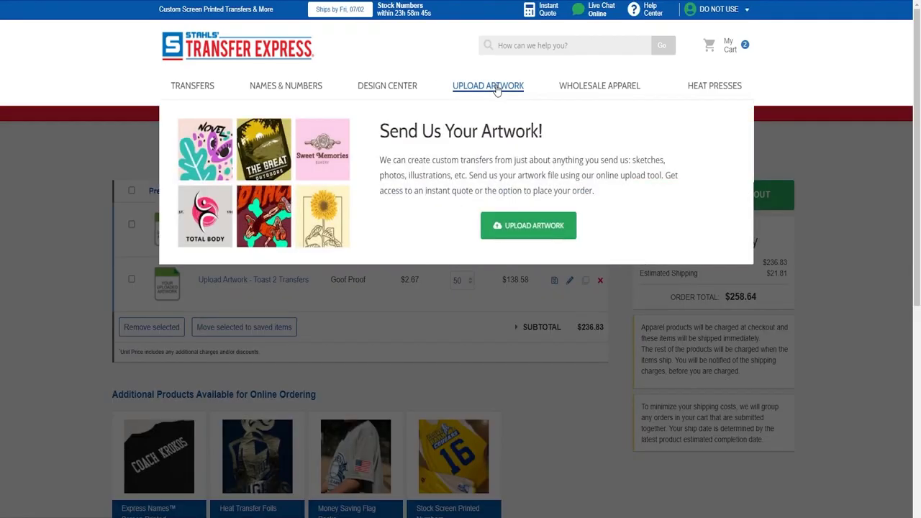
Start a new custom order for one-color screen printing
{"action": "left_click", "coordinate": [496, 89]}
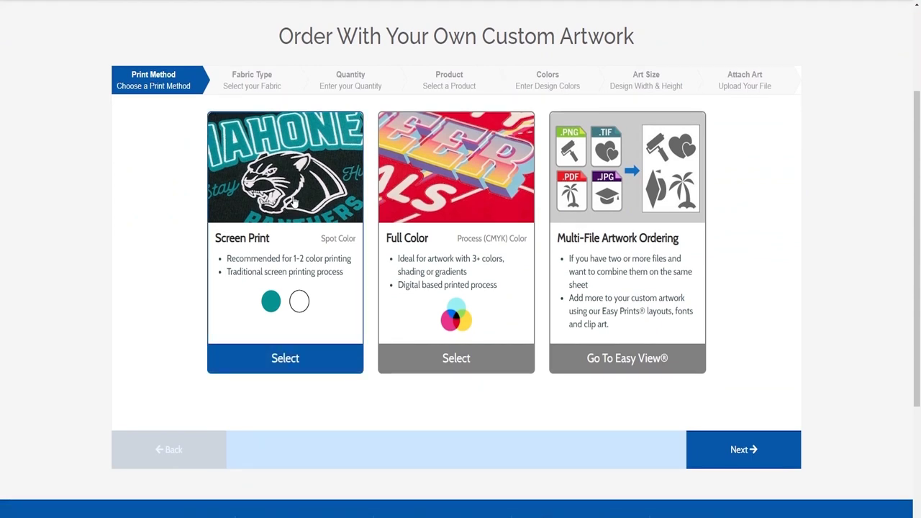
{"action": "left_click", "coordinate": [293, 202]}
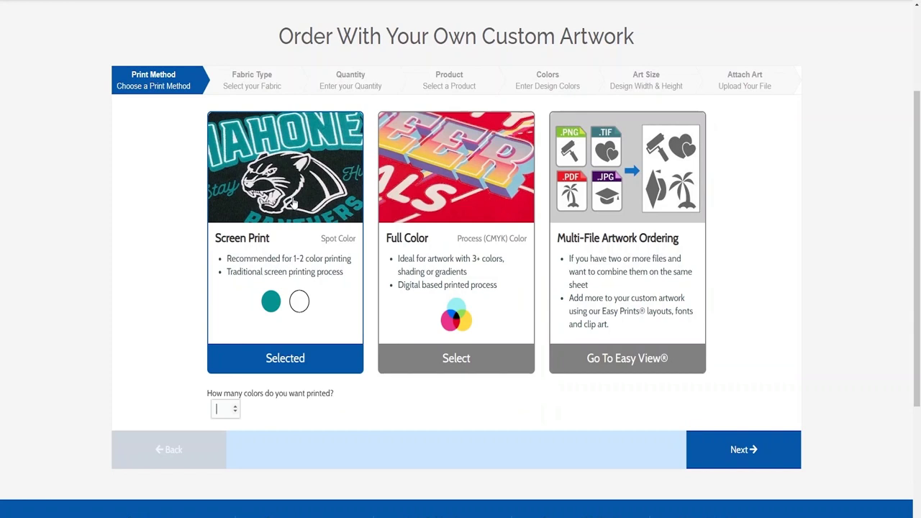
{"action": "left_click", "coordinate": [235, 404]}
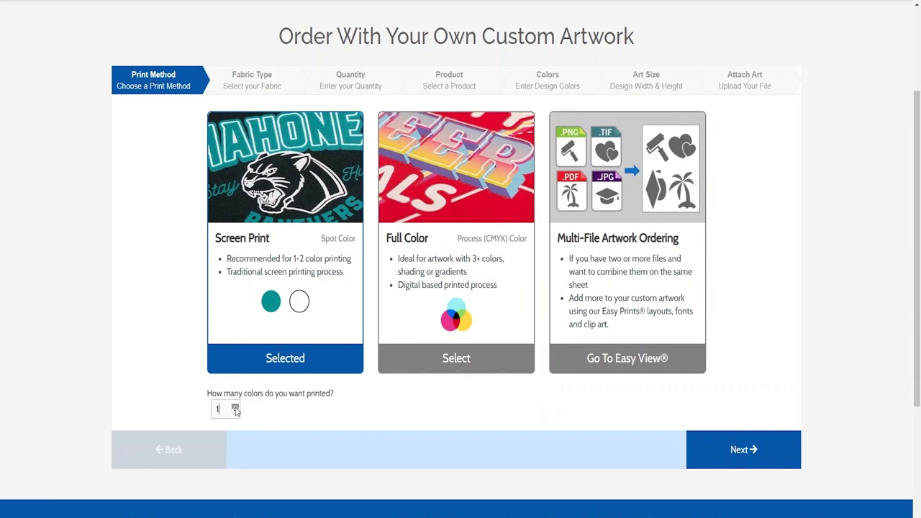
{"action": "left_click", "coordinate": [762, 451]}
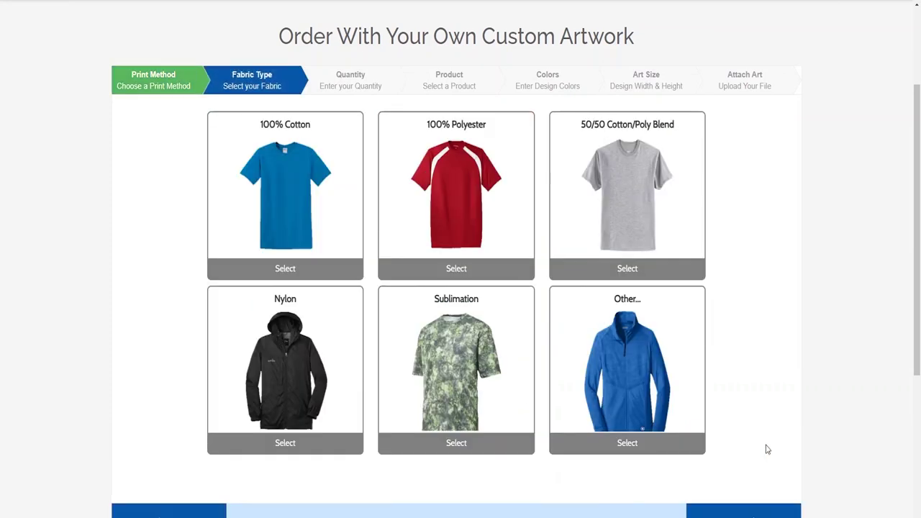
Choose 100% Polyester, quantity 50, and Elasti Prints in black ink
{"action": "left_click", "coordinate": [479, 199]}
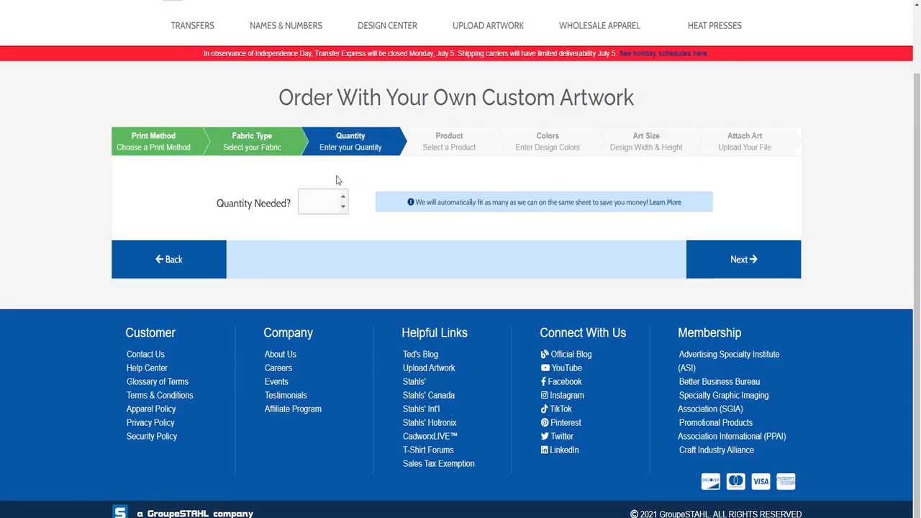
{"action": "type", "text": "50"}
{"action": "left_click", "coordinate": [750, 258]}
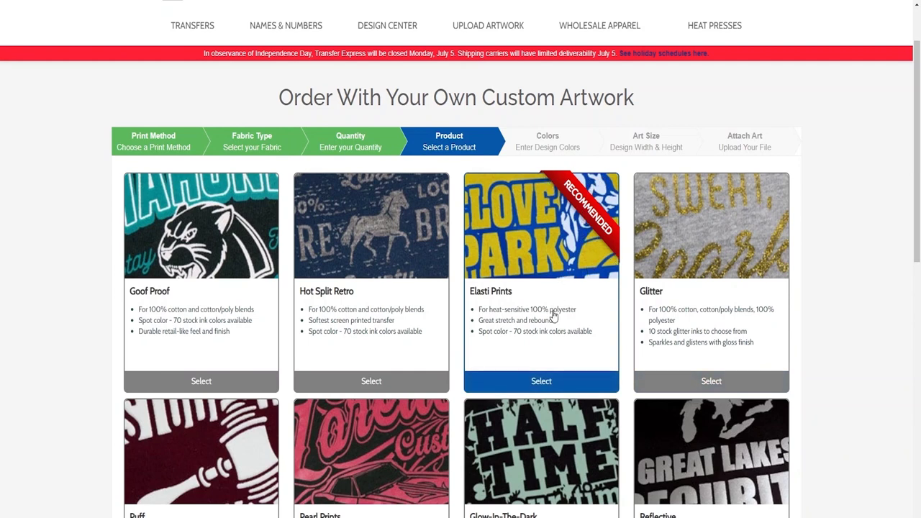
{"action": "left_click", "coordinate": [572, 254]}
{"action": "left_click", "coordinate": [753, 294]}
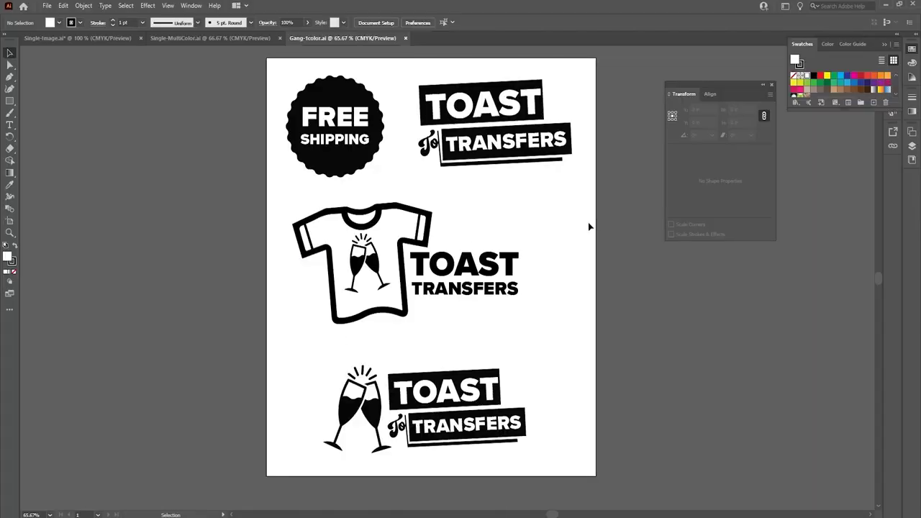
Outline all gang sheet logo text, then highlight the 50-image count and $2.67 price
{"action": "left_click_drag", "start_coordinate": [600, 69], "coordinate": [231, 486]}
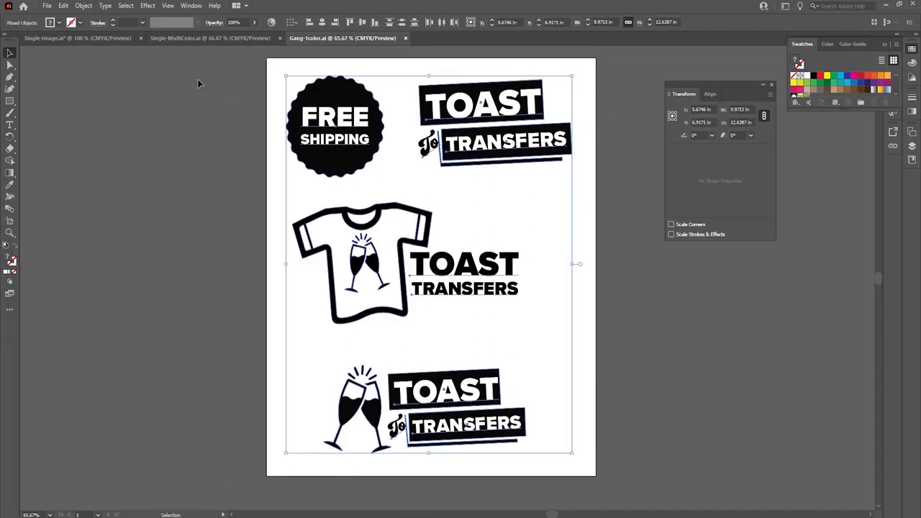
{"action": "left_click", "coordinate": [105, 5]}
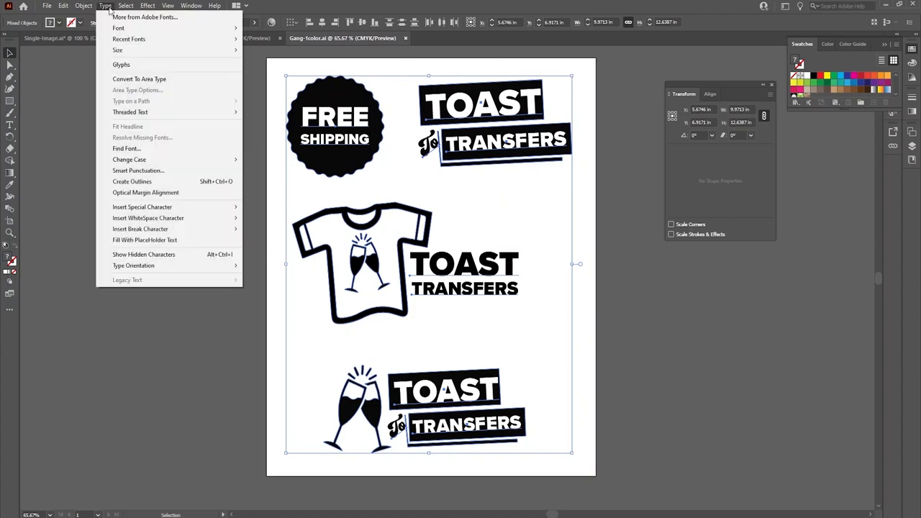
{"action": "left_click", "coordinate": [130, 181]}
{"action": "left_click", "coordinate": [548, 238]}
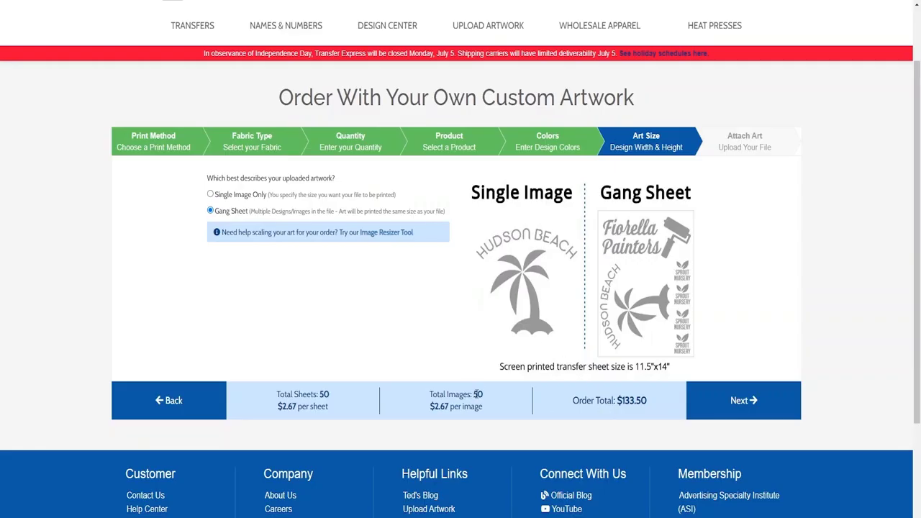
{"action": "double_click", "coordinate": [475, 394]}
{"action": "left_click_drag", "start_coordinate": [434, 407], "coordinate": [449, 406]}
Upload the Gang-1color artwork file at the Attach Art step
{"action": "left_click", "coordinate": [750, 401]}
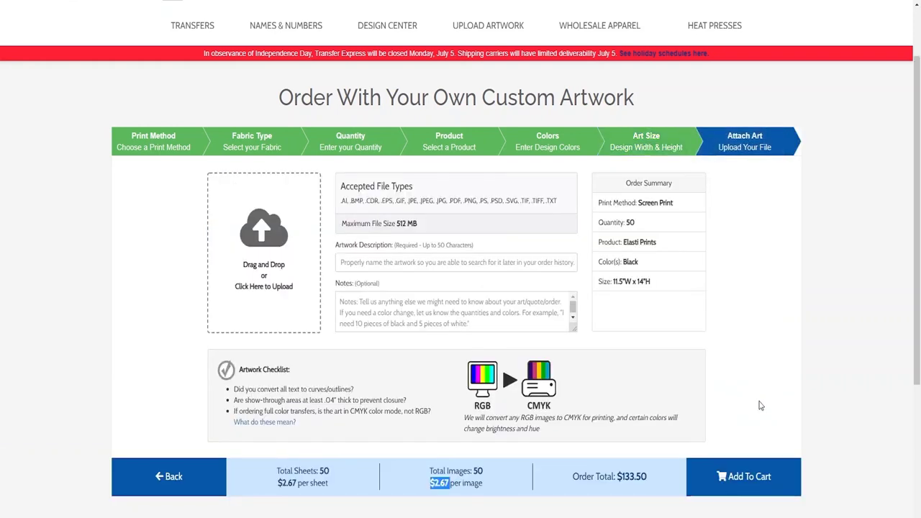
{"action": "left_click", "coordinate": [252, 249]}
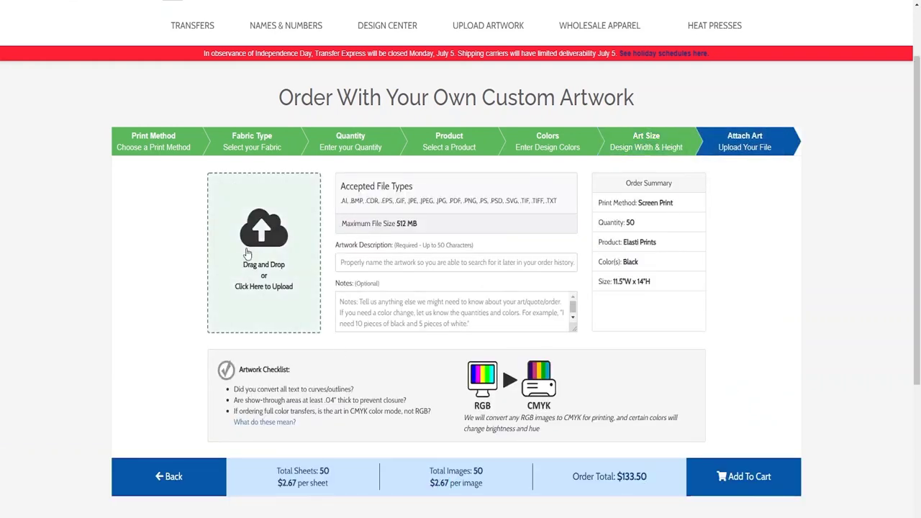
{"action": "left_click", "coordinate": [114, 41]}
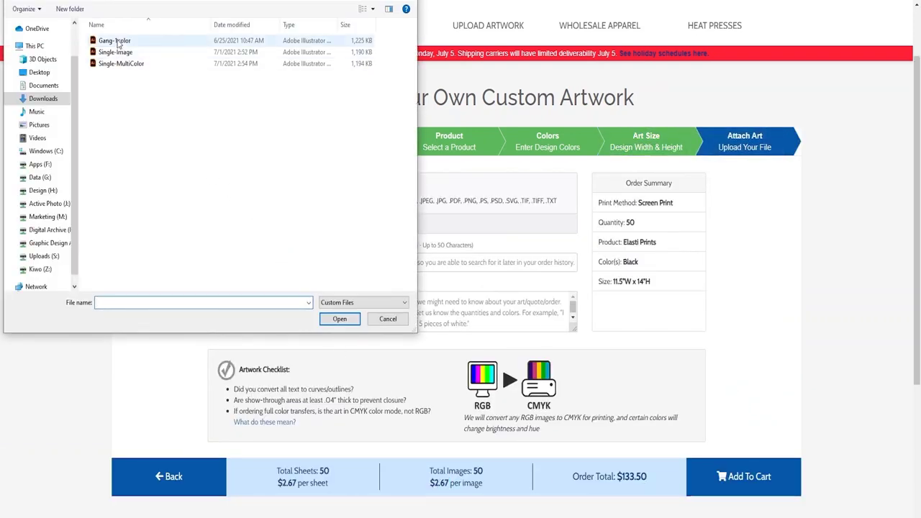
{"action": "left_click", "coordinate": [340, 319]}
Describe it as 'Toast 2 Transfers Gang Sheet' and add the order to the cart
{"action": "left_click", "coordinate": [363, 262]}
{"action": "type", "text": "Toast 2 Transfers Gang Sheet"}
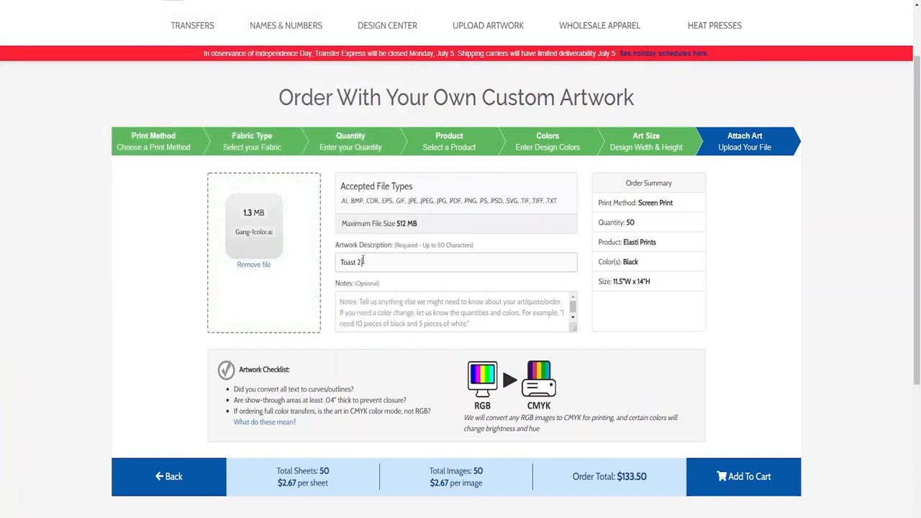
{"action": "key", "text": "Tab"}
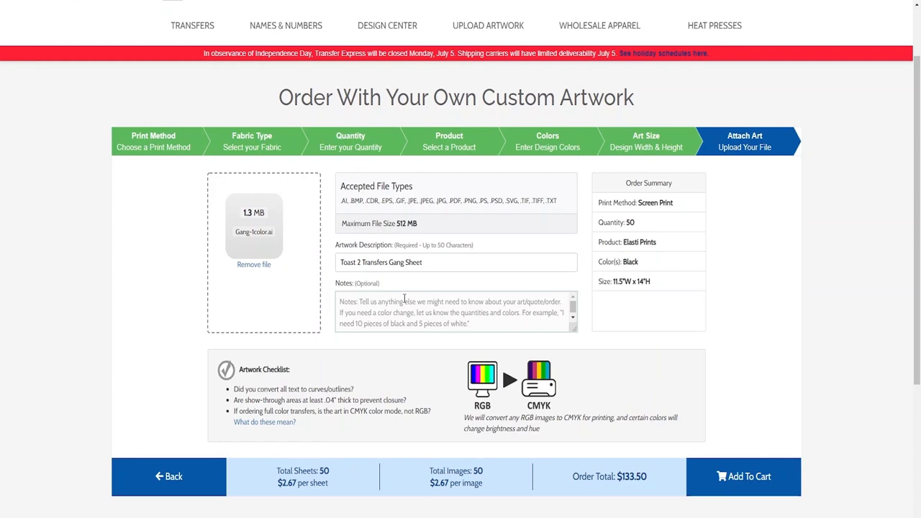
{"action": "left_click", "coordinate": [741, 477]}
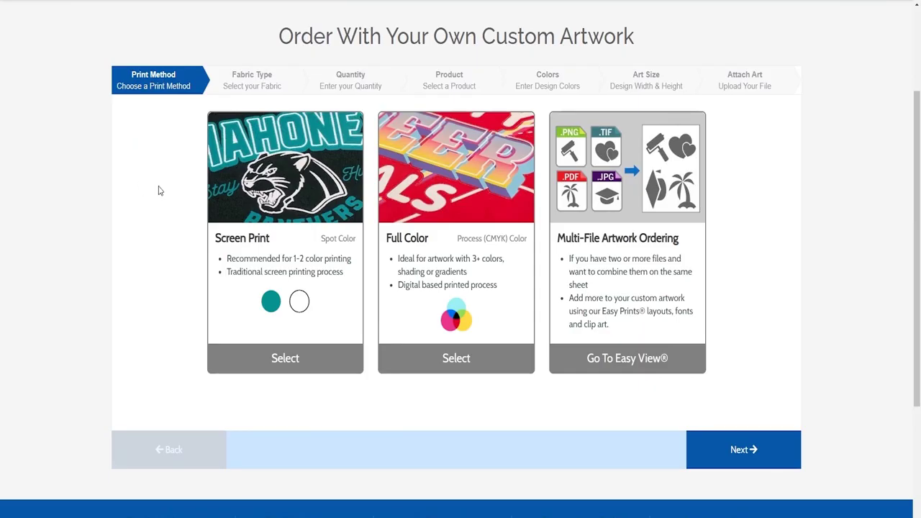
Choose full color printing on 100% Cotton with a quantity of 50
{"action": "left_click", "coordinate": [487, 195]}
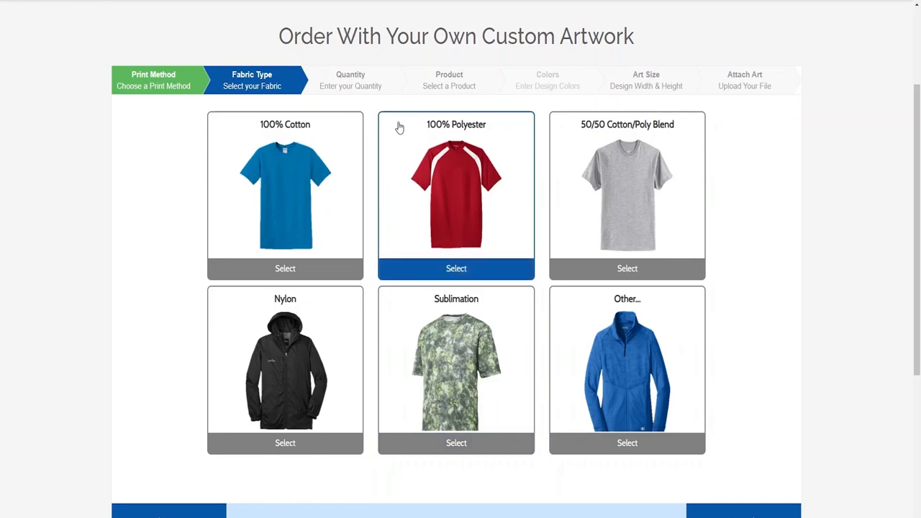
{"action": "left_click", "coordinate": [306, 168]}
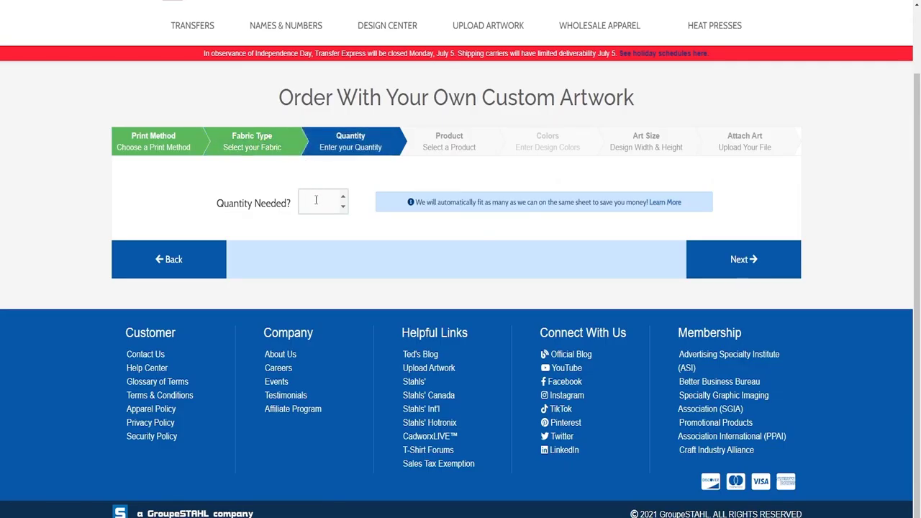
{"action": "type", "text": "50"}
{"action": "left_click", "coordinate": [765, 259]}
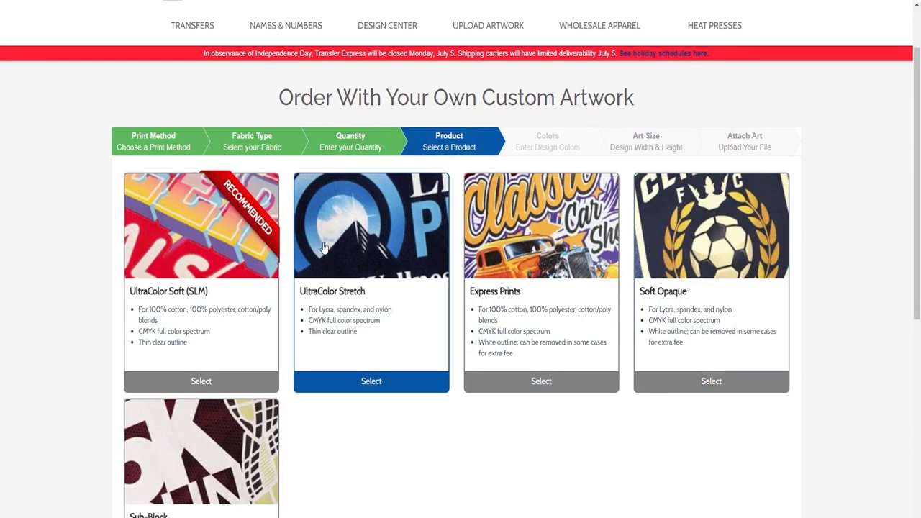
Pick UltraColor Soft (SLM) as a single image sized 7 x 3.5 inches
{"action": "left_click", "coordinate": [256, 268]}
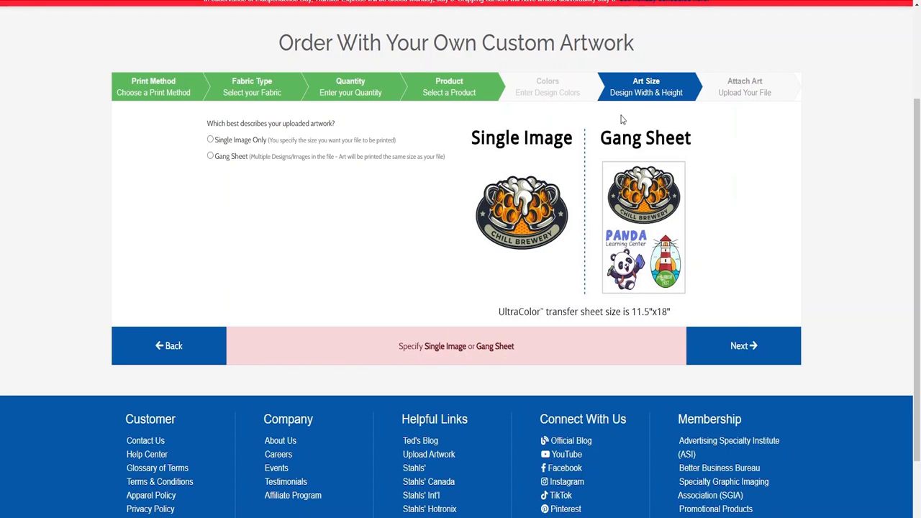
{"action": "left_click", "coordinate": [285, 139]}
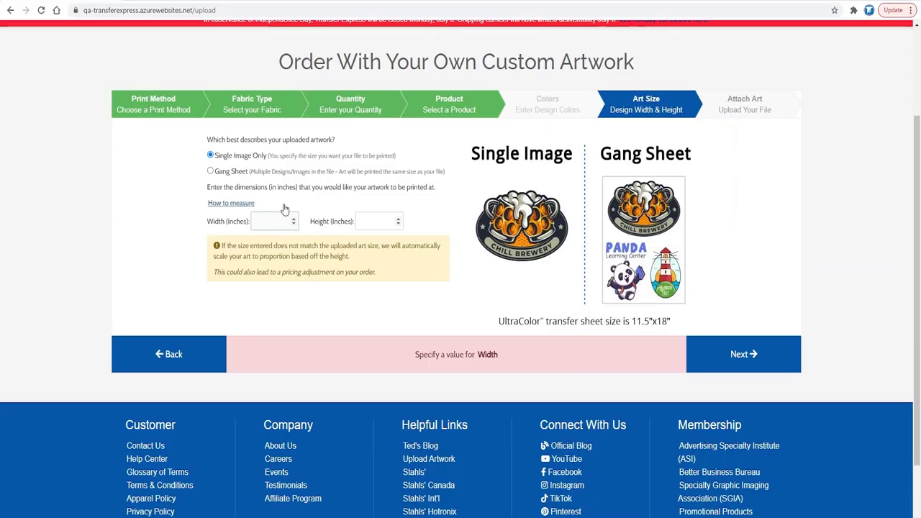
{"action": "type", "text": "7"}
{"action": "left_click", "coordinate": [394, 223]}
{"action": "type", "text": "3.5"}
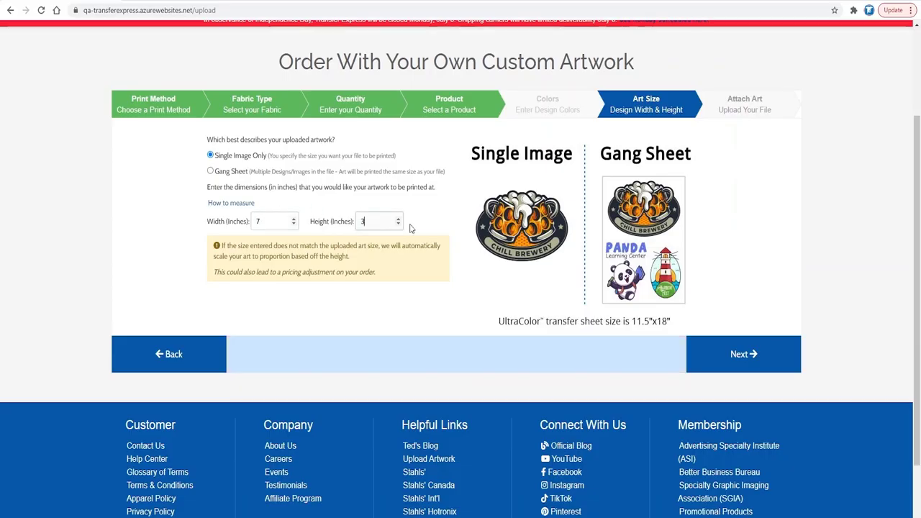
{"action": "left_click", "coordinate": [763, 348]}
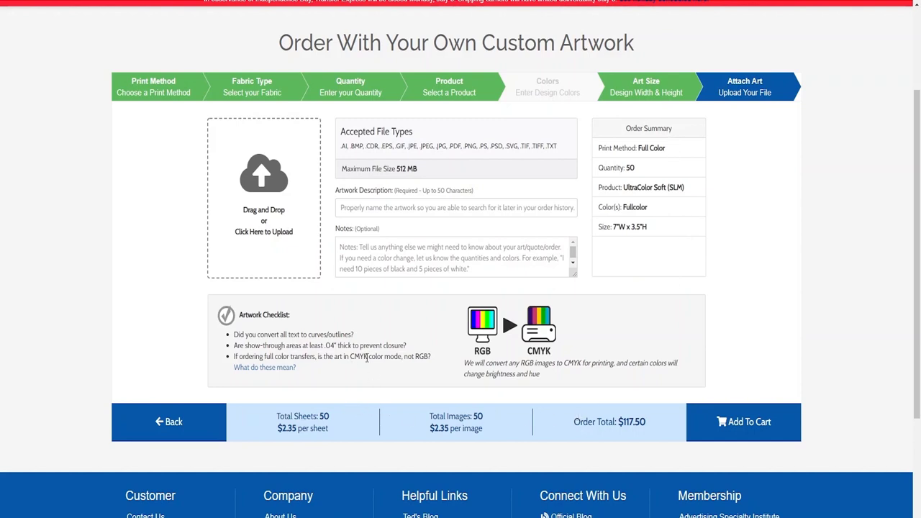
Highlight the CMYK checklist item, then outline the multicolor logo's text
{"action": "left_click_drag", "start_coordinate": [245, 356], "coordinate": [405, 357]}
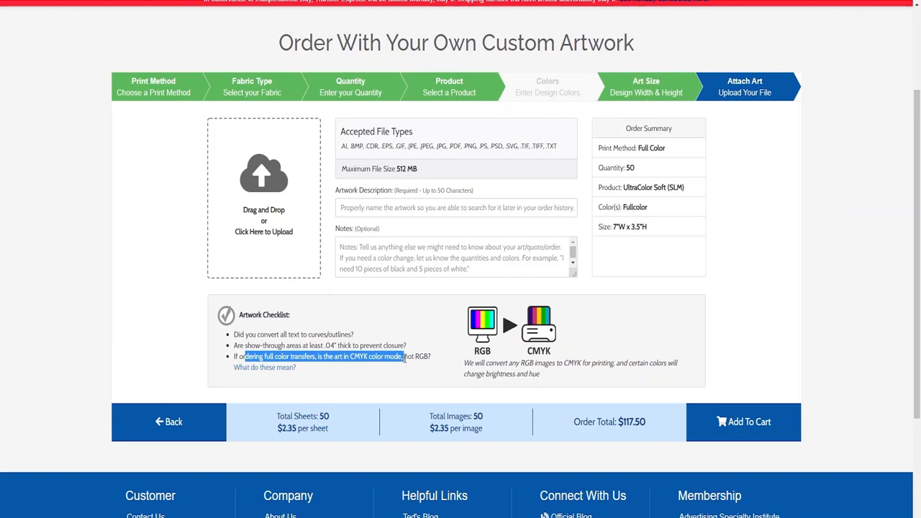
{"action": "left_click", "coordinate": [405, 374]}
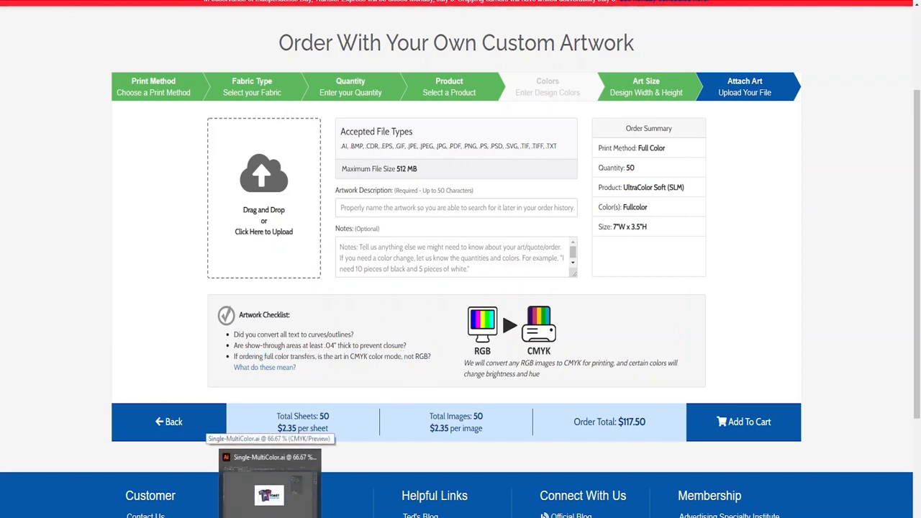
{"action": "left_click", "coordinate": [269, 495]}
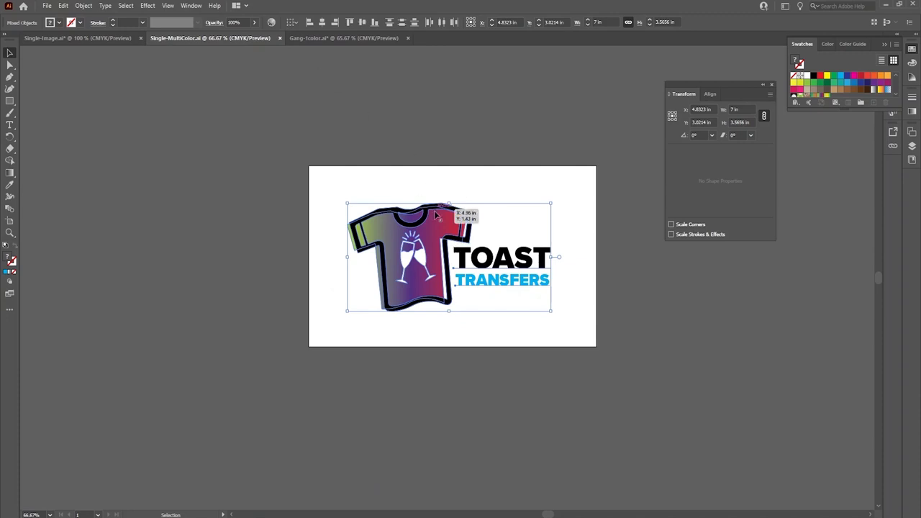
{"action": "left_click", "coordinate": [106, 5]}
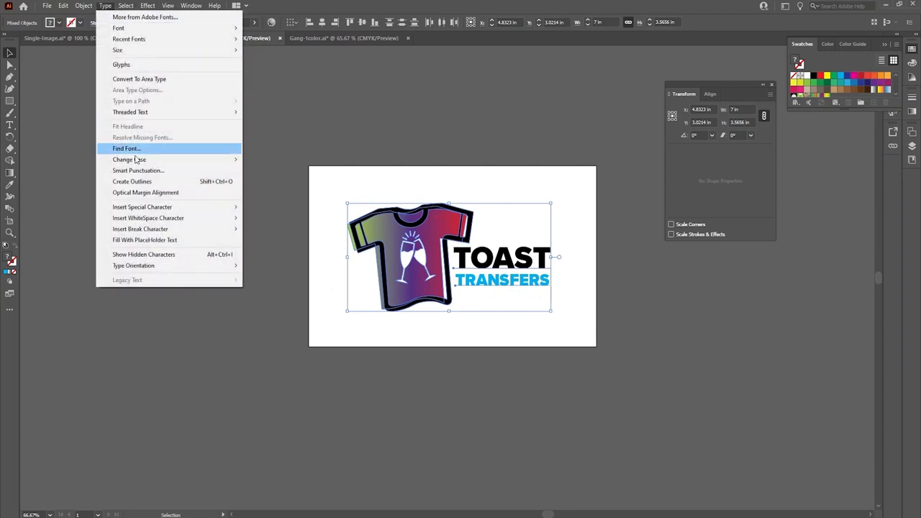
{"action": "left_click", "coordinate": [143, 182]}
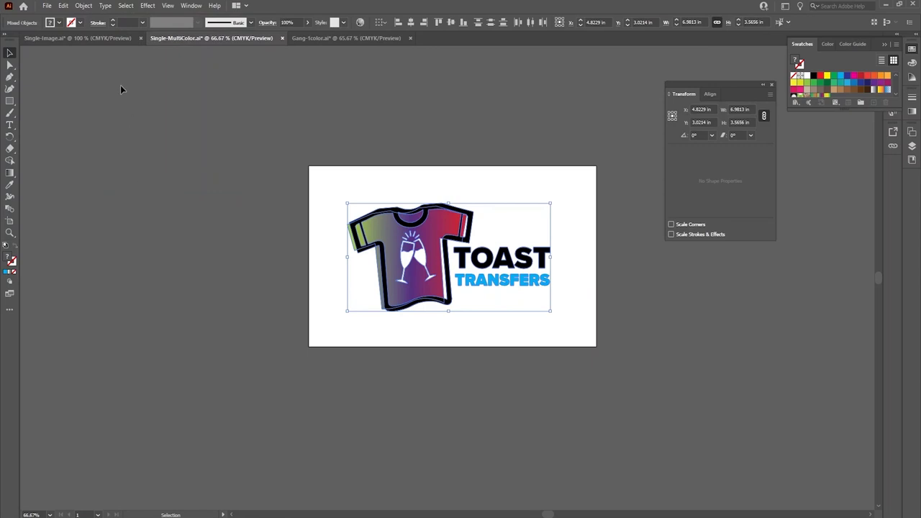
Keep the document in CMYK Color mode, deselect, and return to the order page
{"action": "left_click", "coordinate": [47, 7]}
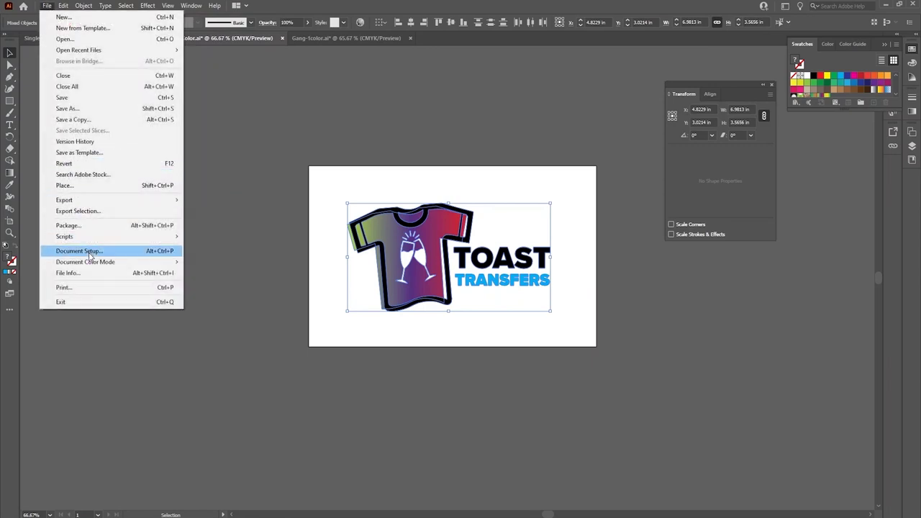
{"action": "mouse_move", "coordinate": [93, 264]}
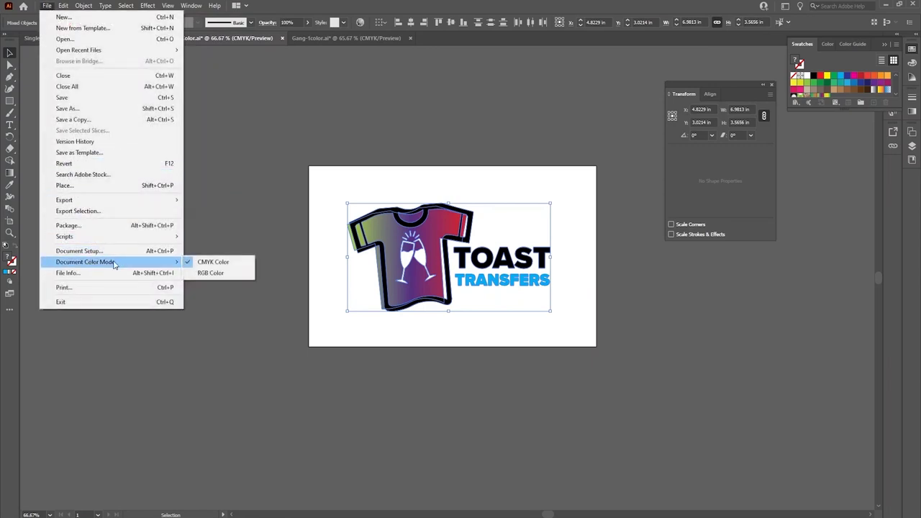
{"action": "left_click", "coordinate": [236, 266]}
{"action": "left_click", "coordinate": [266, 271]}
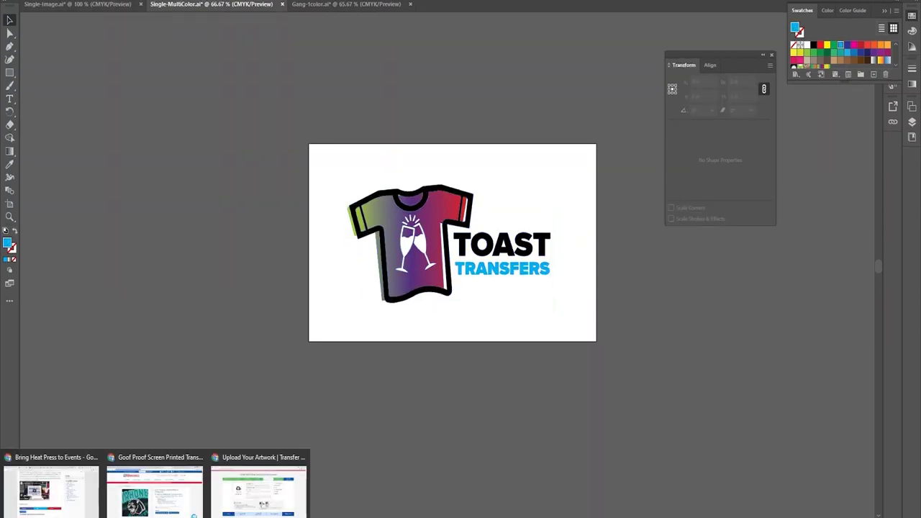
{"action": "left_click", "coordinate": [255, 496]}
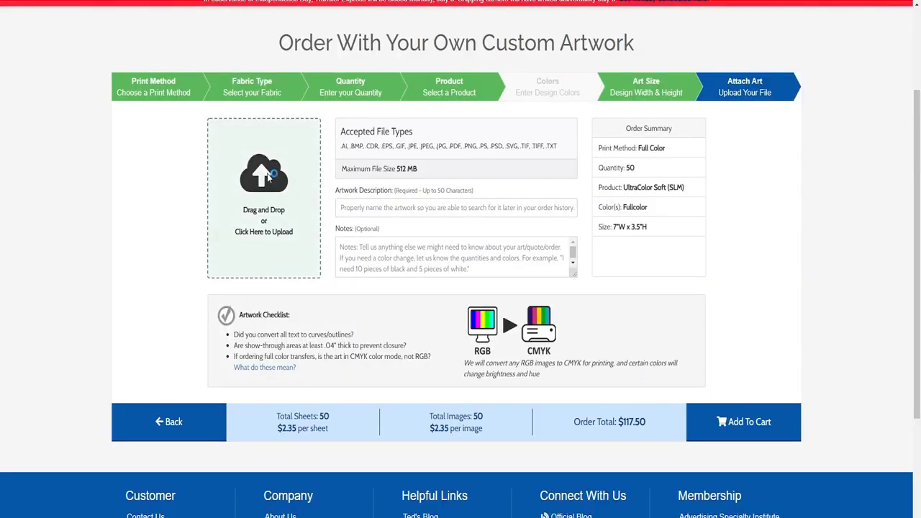
Upload the Single-MultiColor artwork file and start the Artwork Description with 'Ult'
{"action": "left_click", "coordinate": [267, 173]}
{"action": "left_click", "coordinate": [133, 63]}
{"action": "left_click", "coordinate": [343, 320]}
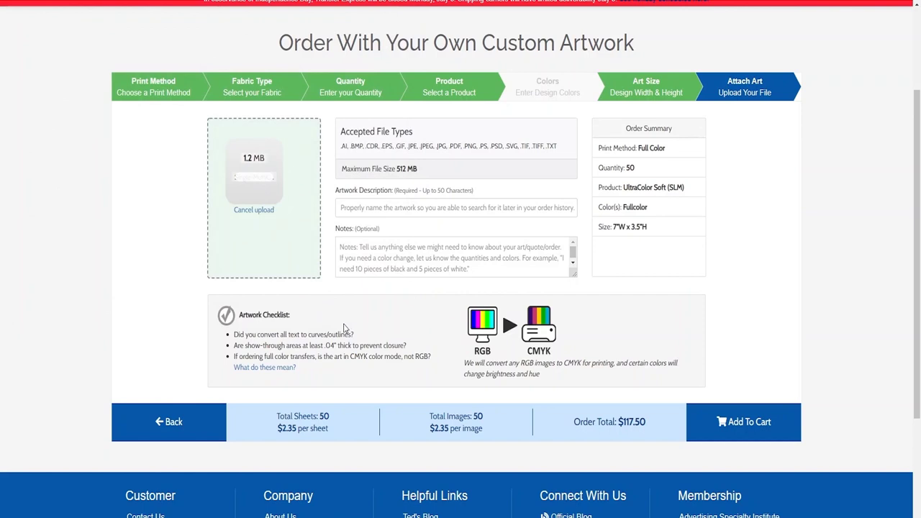
{"action": "left_click", "coordinate": [369, 208]}
{"action": "type", "text": "Ult"}
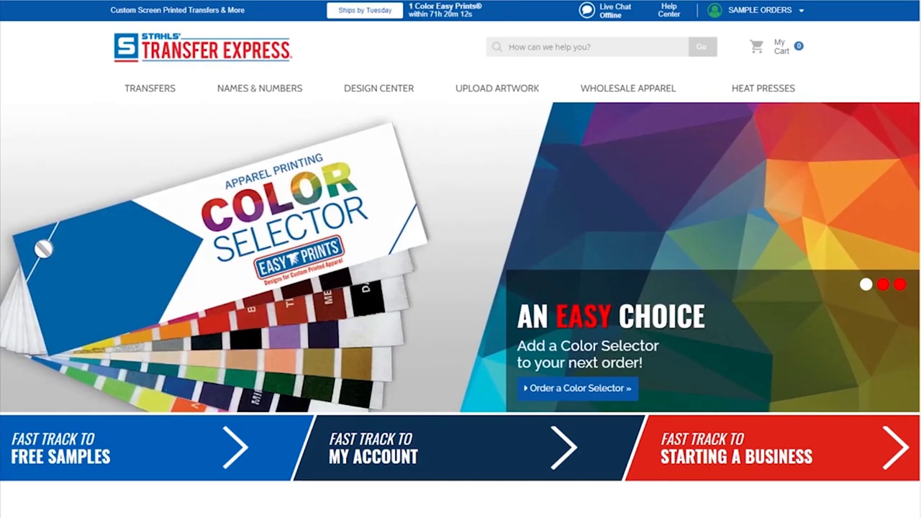
Launch the online designer from the DESIGN CENTER menu in the top navigation
{"action": "mouse_move", "coordinate": [378, 88]}
{"action": "left_click", "coordinate": [375, 88]}
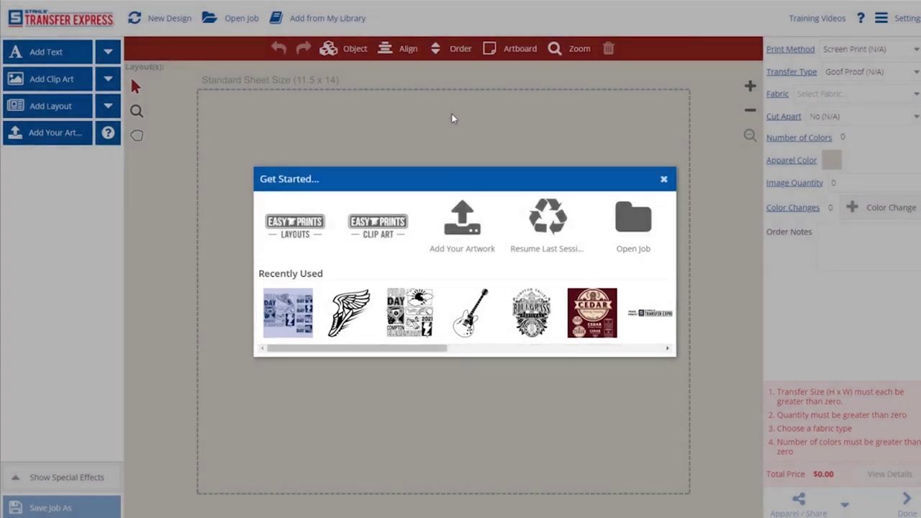
Close the Get Started dialog for a blank sheet and open the Add Art layout library
{"action": "left_click", "coordinate": [664, 180]}
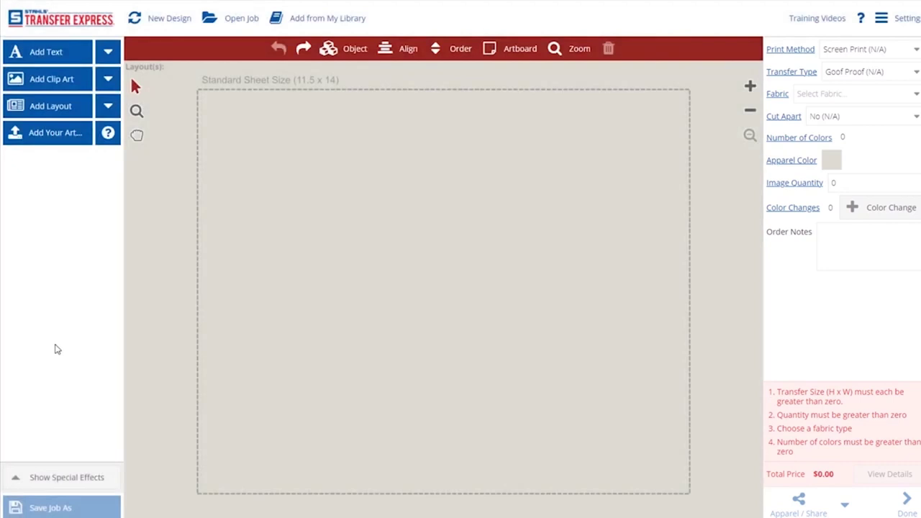
{"action": "left_click", "coordinate": [49, 109]}
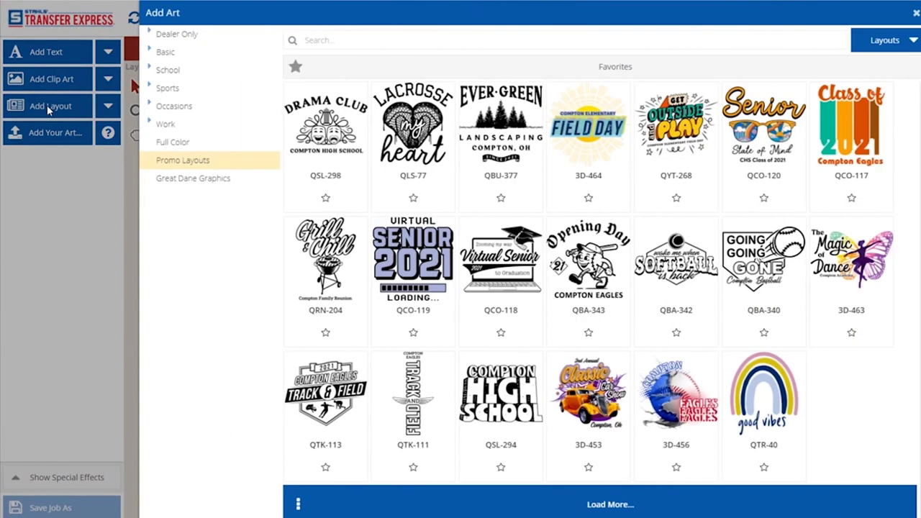
Search layouts for 'Festival' and add the QEV-203 Bluegrass Festival layout to the sheet
{"action": "left_click", "coordinate": [340, 41]}
{"action": "type", "text": "Festival"}
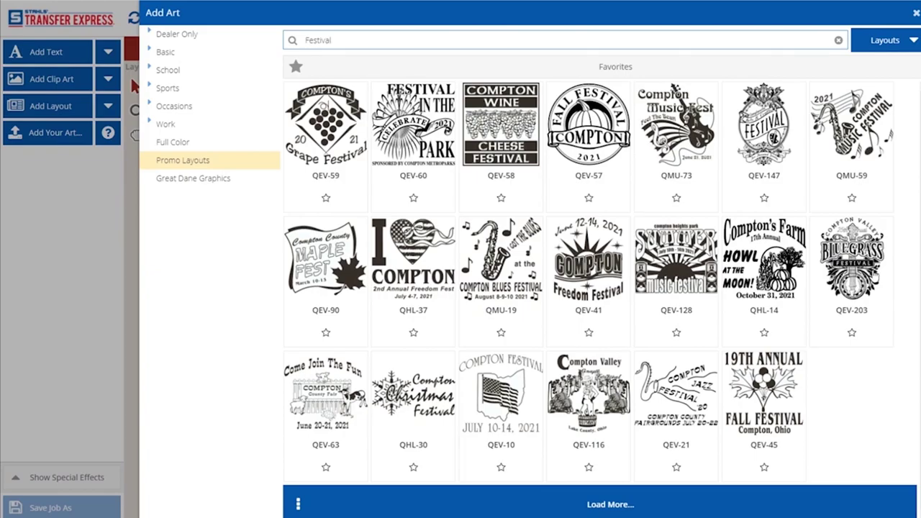
{"action": "left_click", "coordinate": [875, 269]}
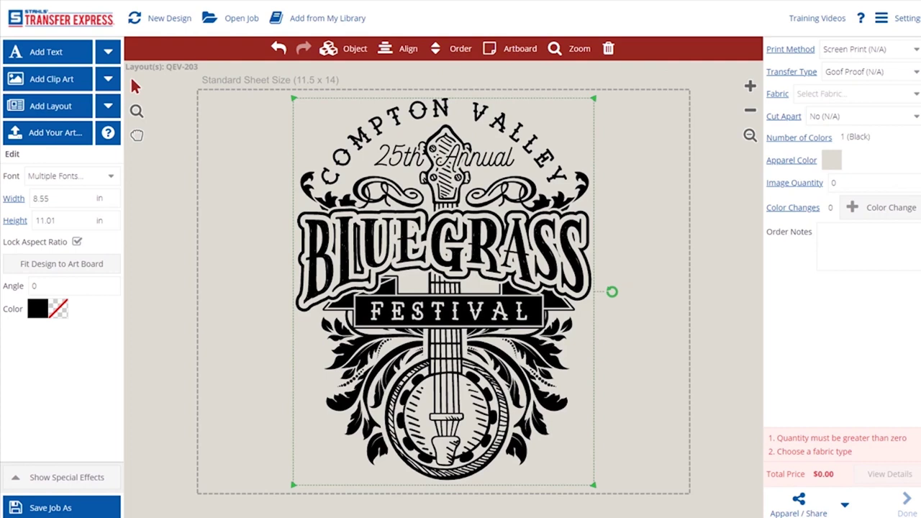
Resize the whole festival design to 10 in wide (10 × 12.87 in)
{"action": "left_click_drag", "start_coordinate": [618, 76], "coordinate": [259, 496]}
{"action": "left_click_drag", "start_coordinate": [54, 200], "coordinate": [27, 203]}
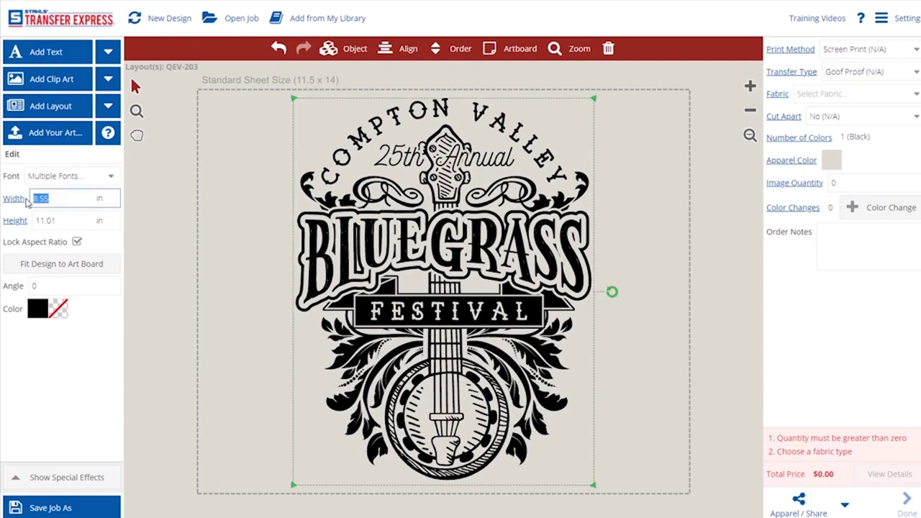
{"action": "type", "text": "10"}
{"action": "left_click", "coordinate": [134, 278]}
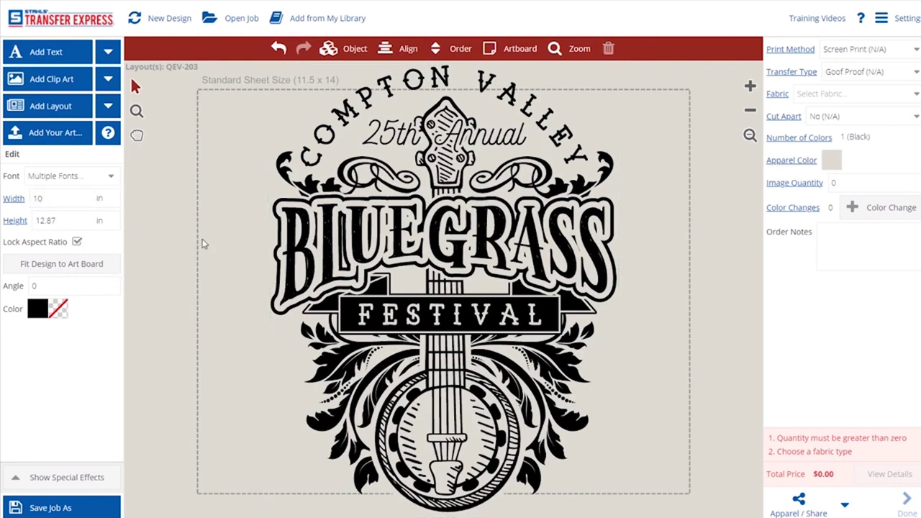
Switch the artboard orientation to portrait
{"action": "left_click", "coordinate": [493, 50]}
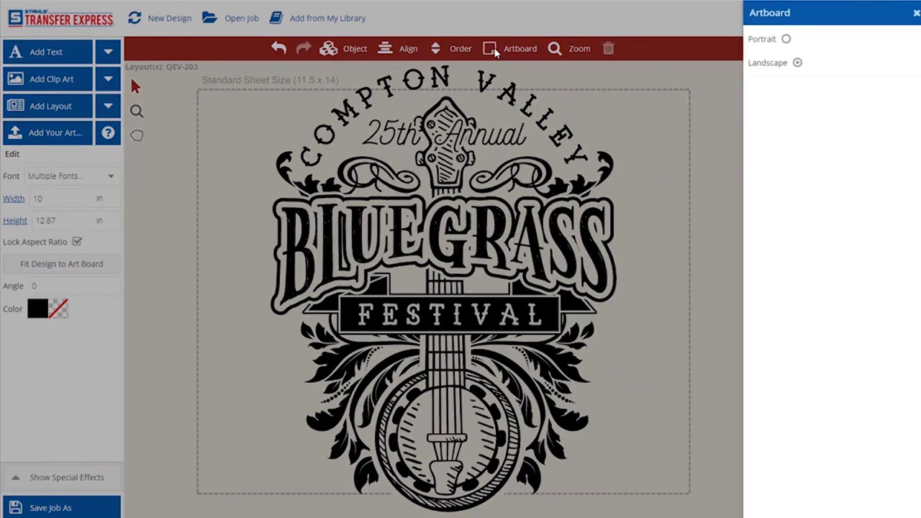
{"action": "left_click", "coordinate": [786, 39]}
{"action": "left_click", "coordinate": [692, 97]}
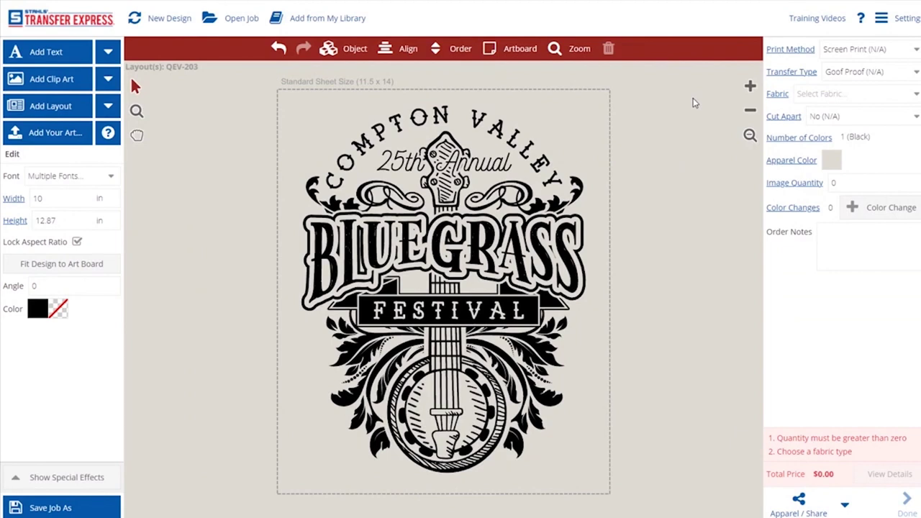
Change the arched COMPTON VALLEY heading to CEDAR HEIGHTS
{"action": "double_click", "coordinate": [437, 120]}
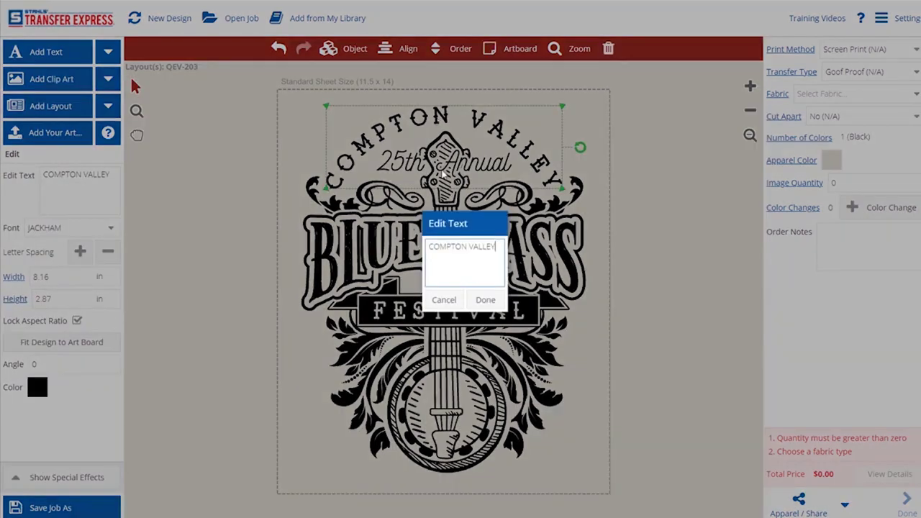
{"action": "left_click_drag", "start_coordinate": [495, 247], "coordinate": [423, 248]}
{"action": "key", "text": "BackSpace"}
{"action": "key", "text": "BackSpace"}
{"action": "key", "text": "BackSpace"}
{"action": "key", "text": "BackSpace"}
{"action": "key", "text": "BackSpace"}
{"action": "key", "text": "BackSpace"}
{"action": "key", "text": "BackSpace"}
{"action": "key", "text": "BackSpace"}
{"action": "key", "text": "BackSpace"}
{"action": "key", "text": "BackSpace"}
{"action": "key", "text": "BackSpace"}
{"action": "key", "text": "BackSpace"}
{"action": "key", "text": "BackSpace"}
{"action": "key", "text": "BackSpace"}
{"action": "type", "text": "C"}
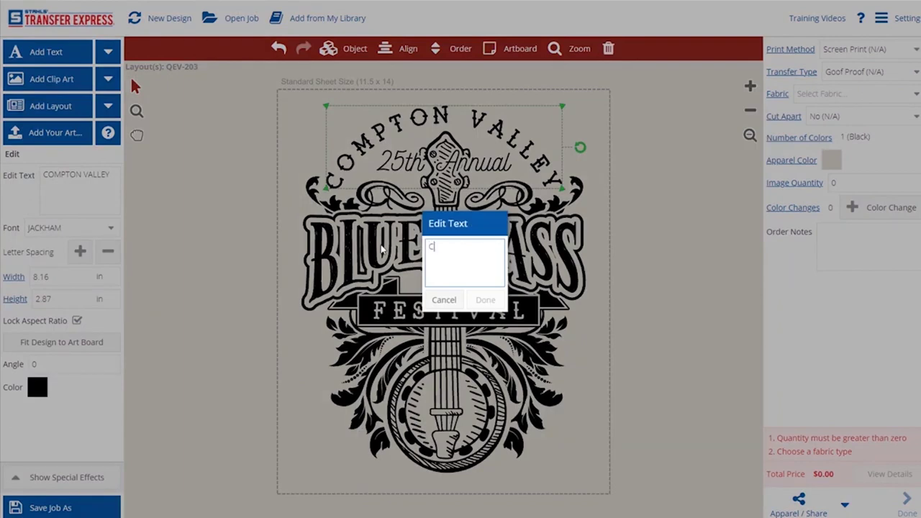
{"action": "type", "text": "EDAR HEIGHTS"}
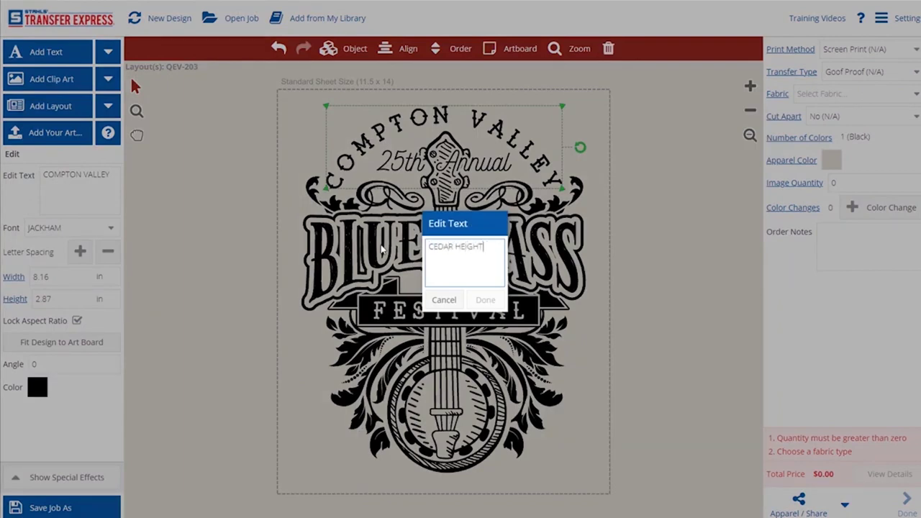
{"action": "left_click", "coordinate": [480, 301]}
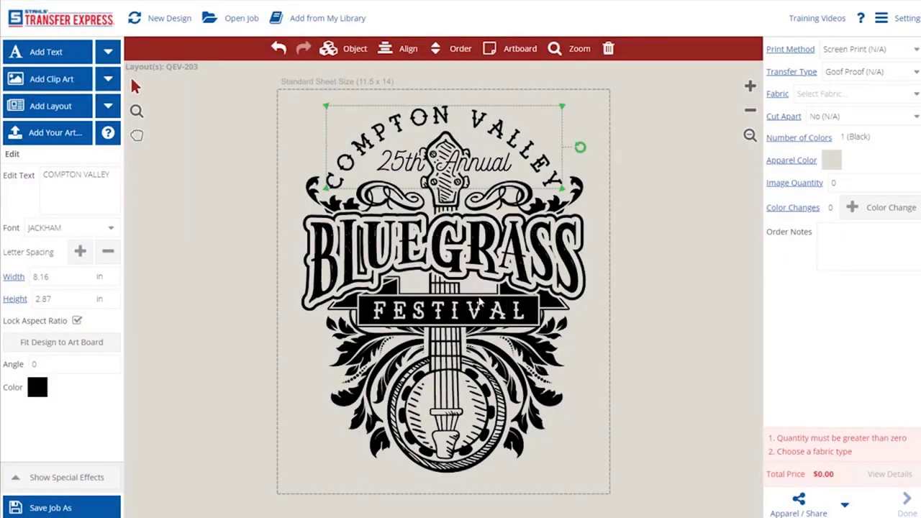
Delete the 25th Annual text and select the BLUEGRASS text
{"action": "left_click", "coordinate": [402, 162]}
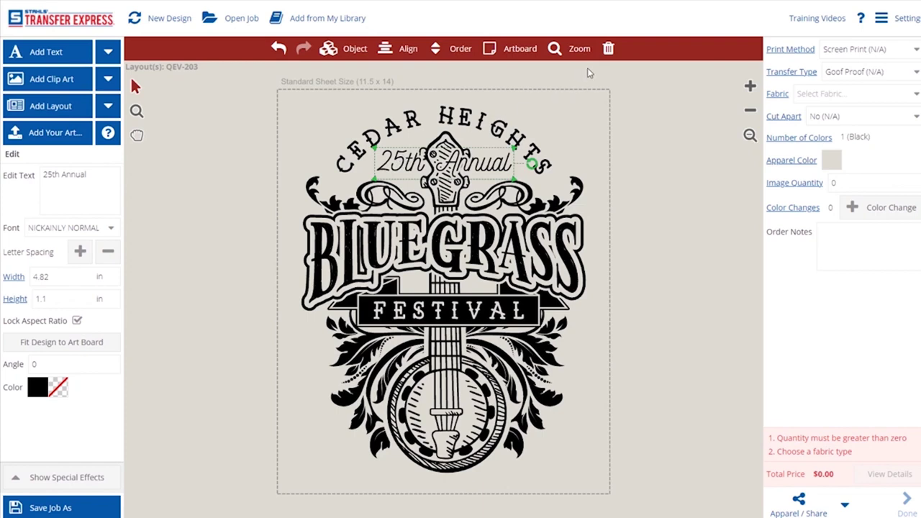
{"action": "left_click", "coordinate": [608, 49]}
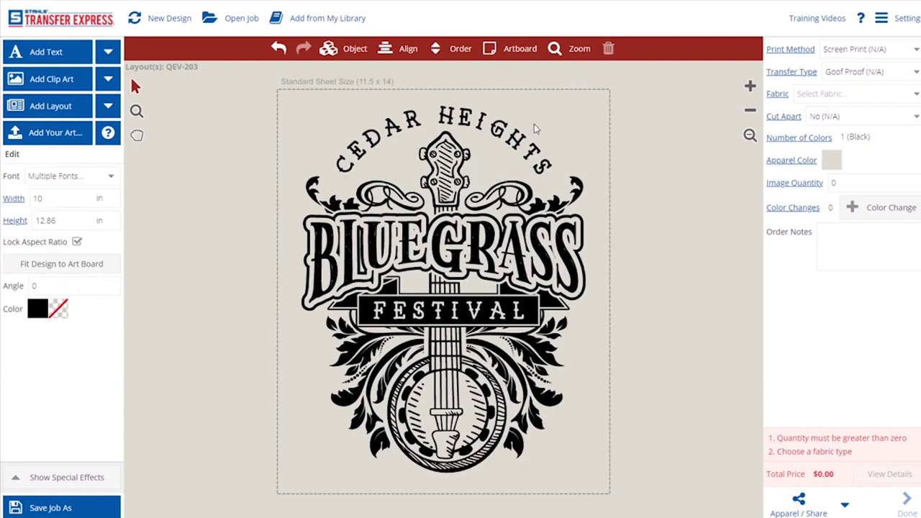
{"action": "left_click", "coordinate": [415, 239]}
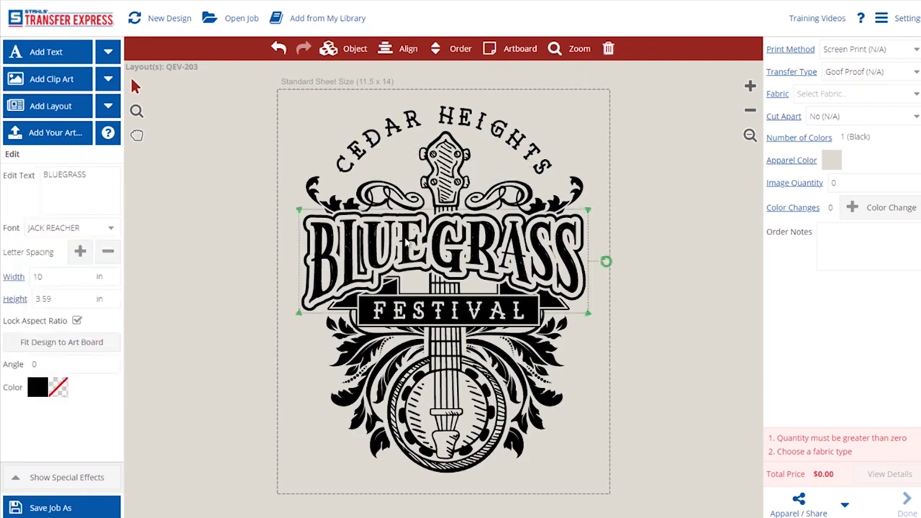
Replace the BLUEGRASS wording with COUNTRY
{"action": "double_click", "coordinate": [403, 239]}
{"action": "left_click_drag", "start_coordinate": [478, 247], "coordinate": [428, 247]}
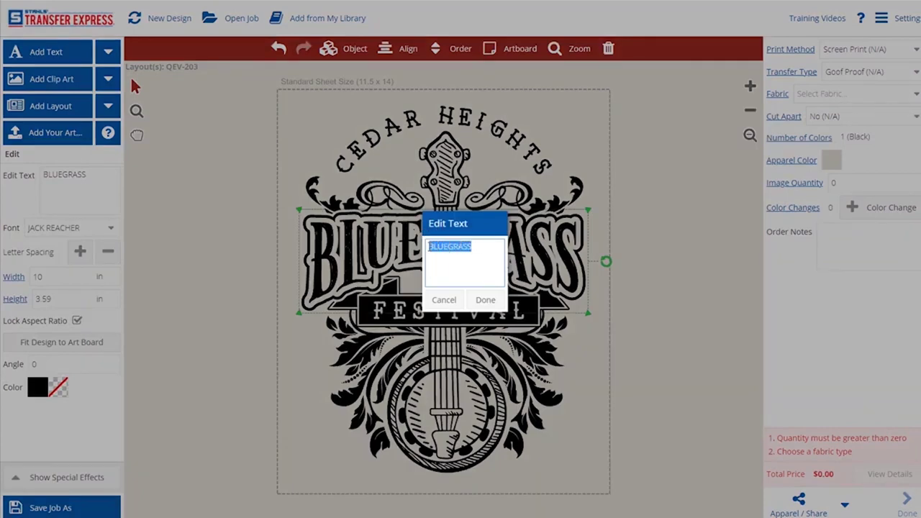
{"action": "type", "text": "COUNTRY"}
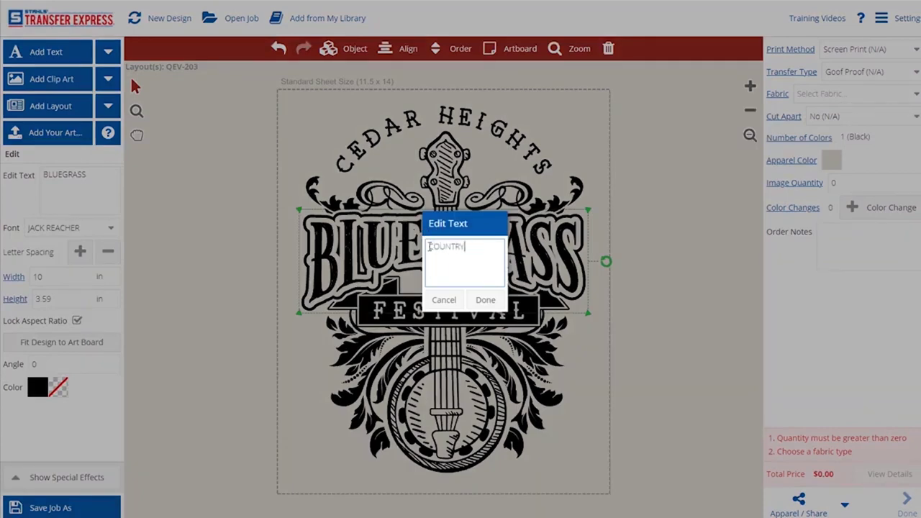
{"action": "left_click", "coordinate": [486, 299]}
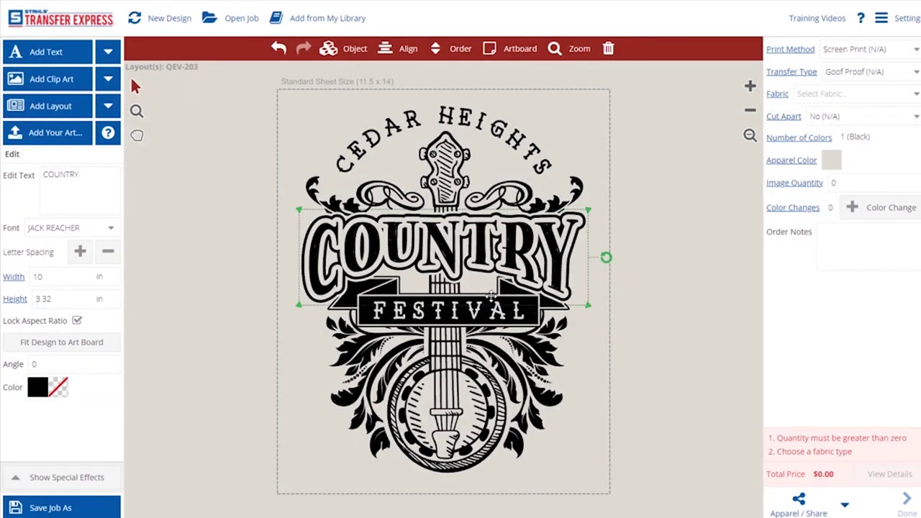
{"action": "left_click", "coordinate": [625, 308]}
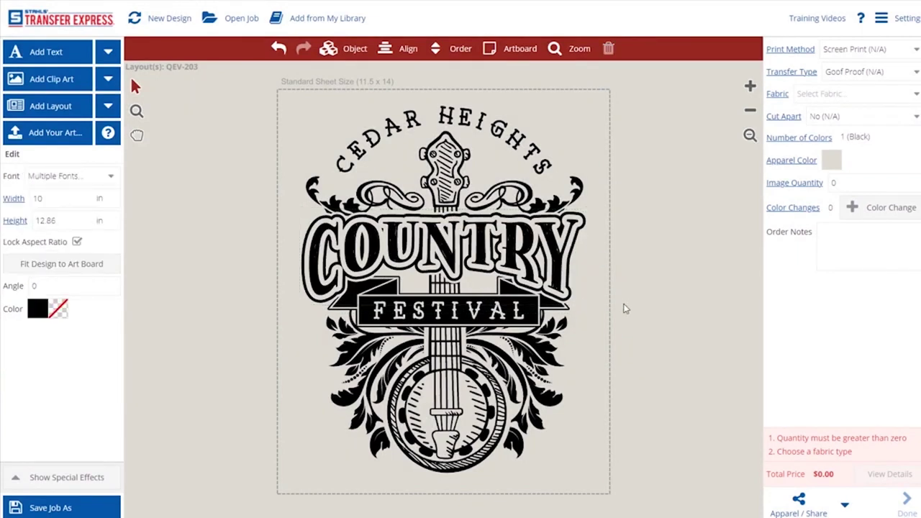
Set the FESTIVAL banner text in the BLACK JACK SERIF font
{"action": "left_click", "coordinate": [436, 315]}
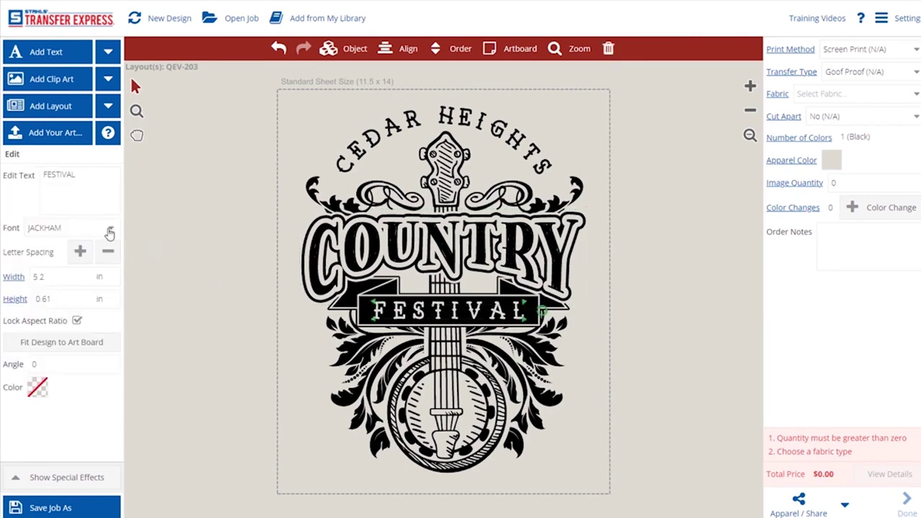
{"action": "left_click", "coordinate": [104, 230]}
{"action": "scroll", "coordinate": [147, 248], "scroll_direction": "down", "scroll_amount": 5}
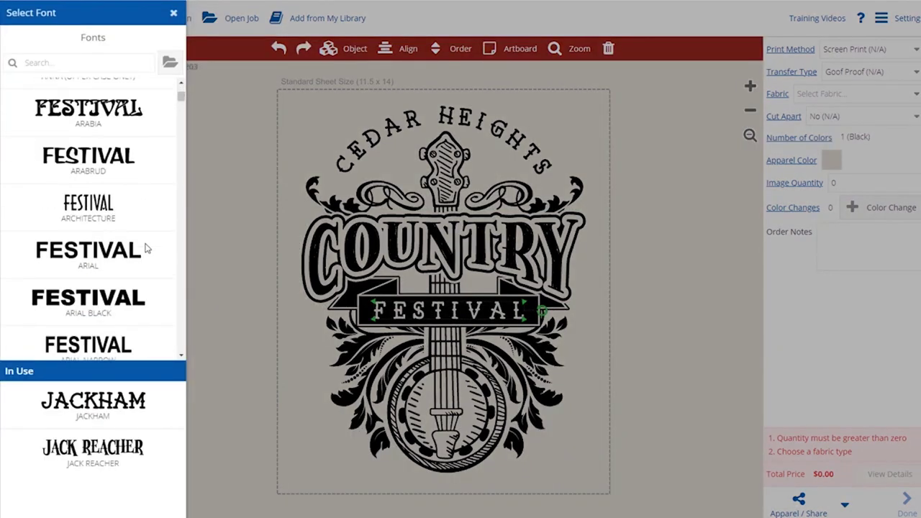
{"action": "scroll", "coordinate": [147, 248], "scroll_direction": "down", "scroll_amount": 10}
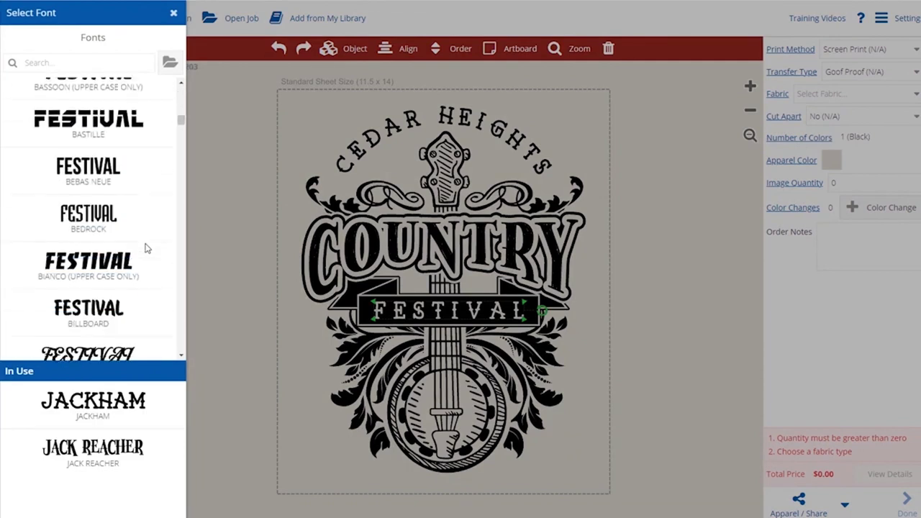
{"action": "scroll", "coordinate": [147, 248], "scroll_direction": "down", "scroll_amount": 3}
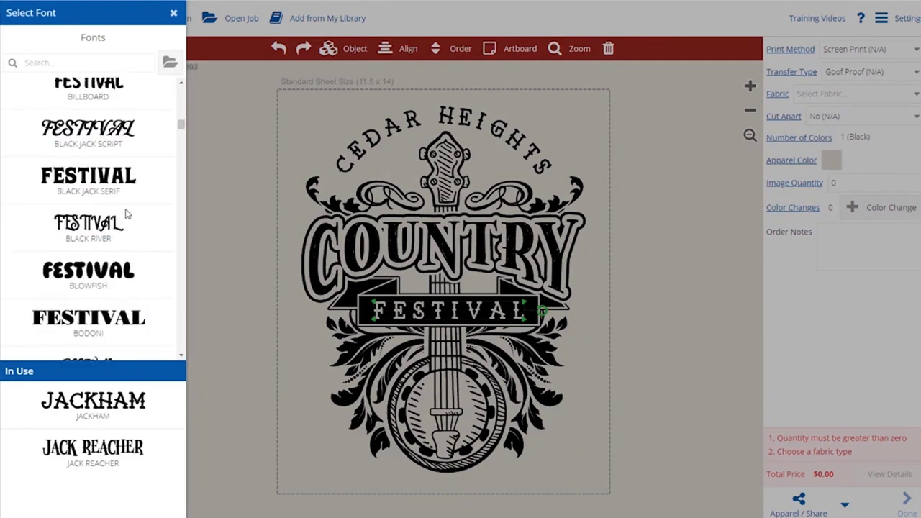
{"action": "left_click", "coordinate": [94, 189]}
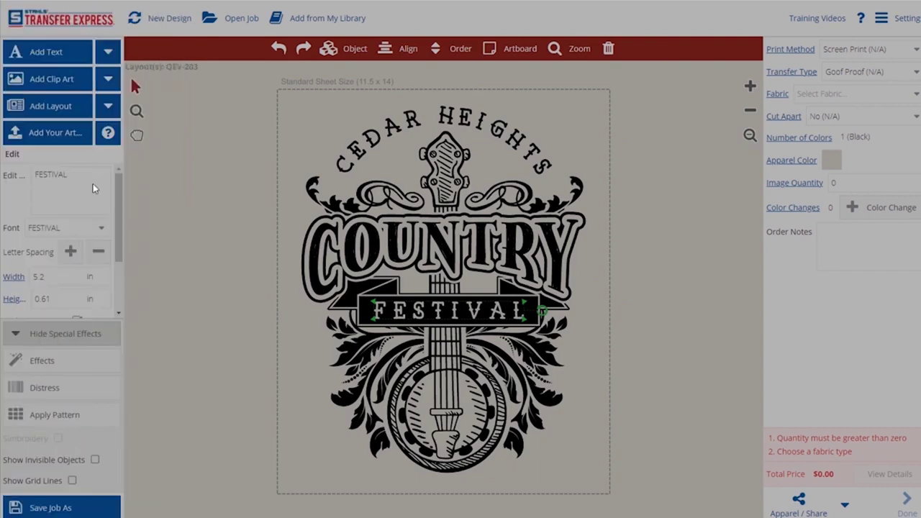
{"action": "left_click", "coordinate": [205, 258]}
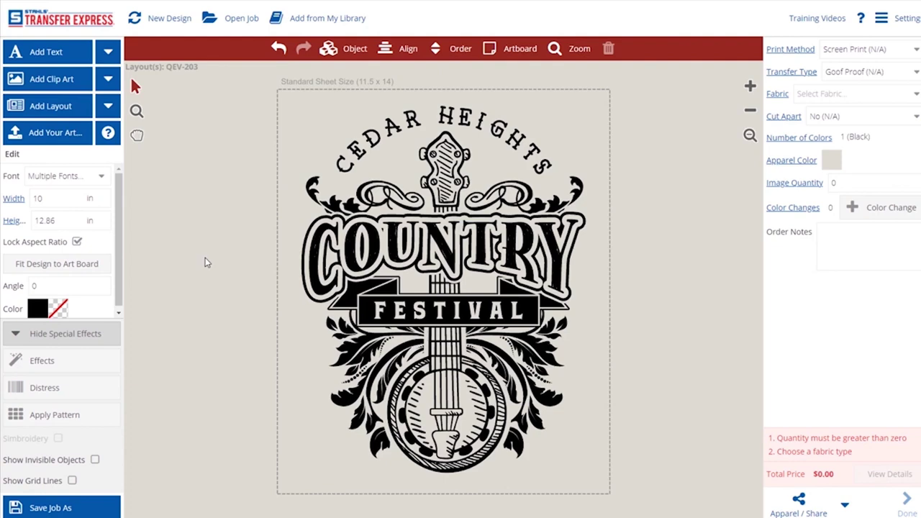
Search clip art for 'guitar' and add the X3B-51 guitar to the design
{"action": "left_click", "coordinate": [71, 81]}
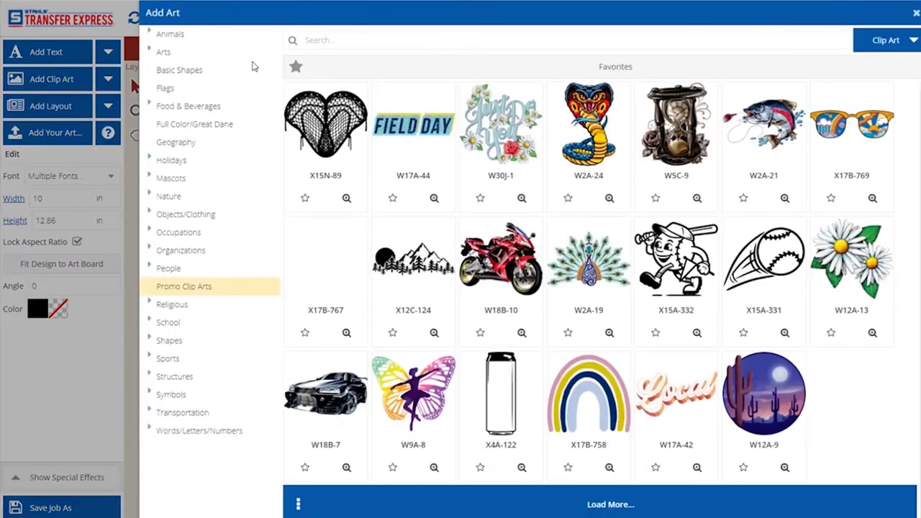
{"action": "left_click", "coordinate": [332, 39]}
{"action": "type", "text": "guitar"}
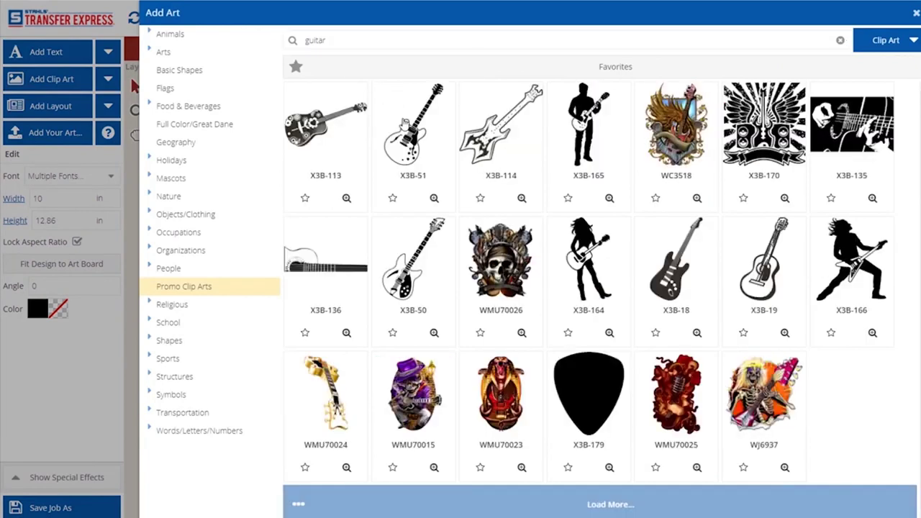
{"action": "left_click", "coordinate": [406, 123]}
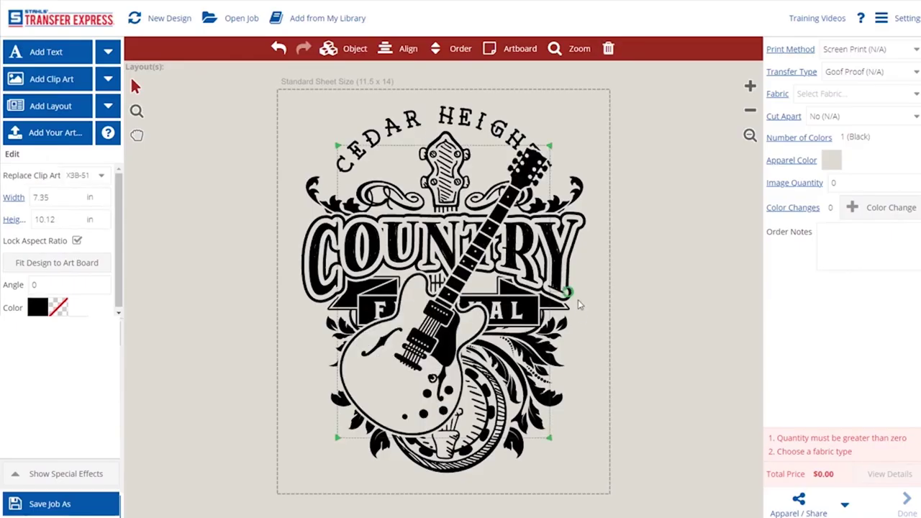
Rotate the guitar upright, send it to the back, and delete the banjo
{"action": "left_click_drag", "start_coordinate": [576, 301], "coordinate": [528, 244]}
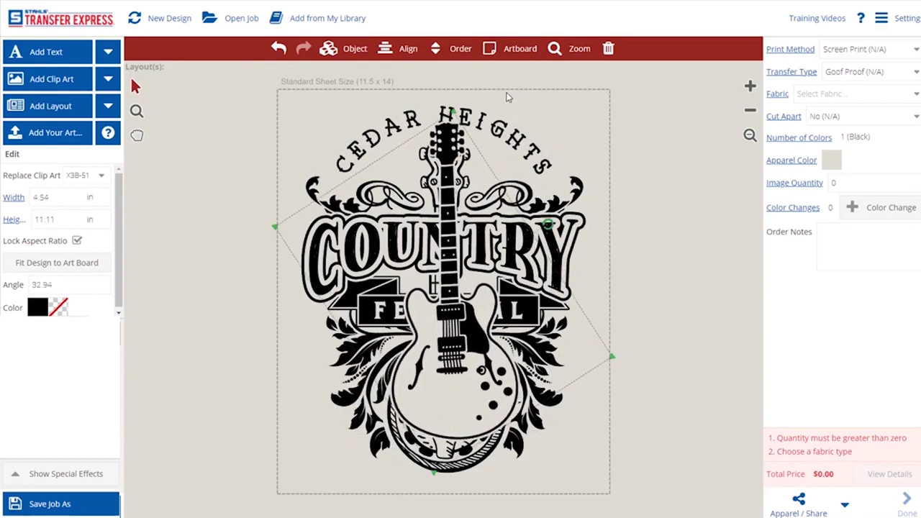
{"action": "left_click", "coordinate": [452, 49]}
{"action": "left_click", "coordinate": [453, 101]}
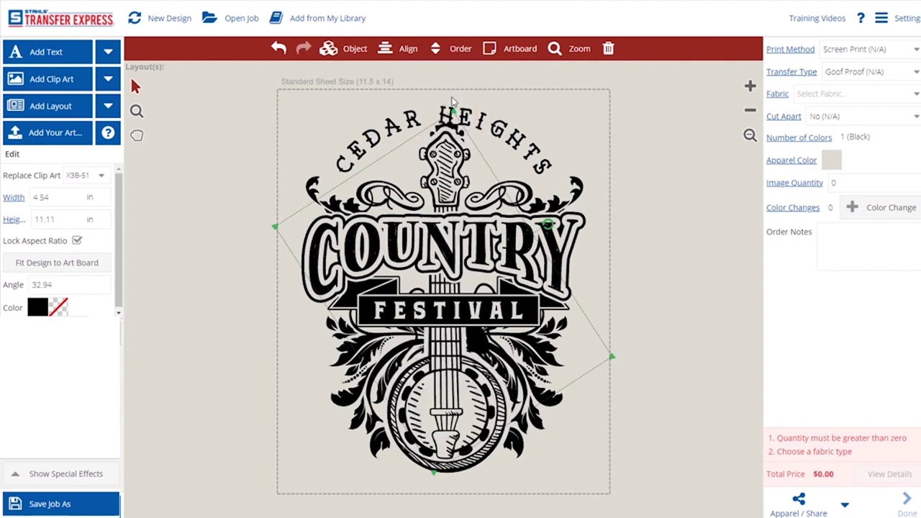
{"action": "left_click", "coordinate": [461, 448]}
{"action": "key", "text": "Delete"}
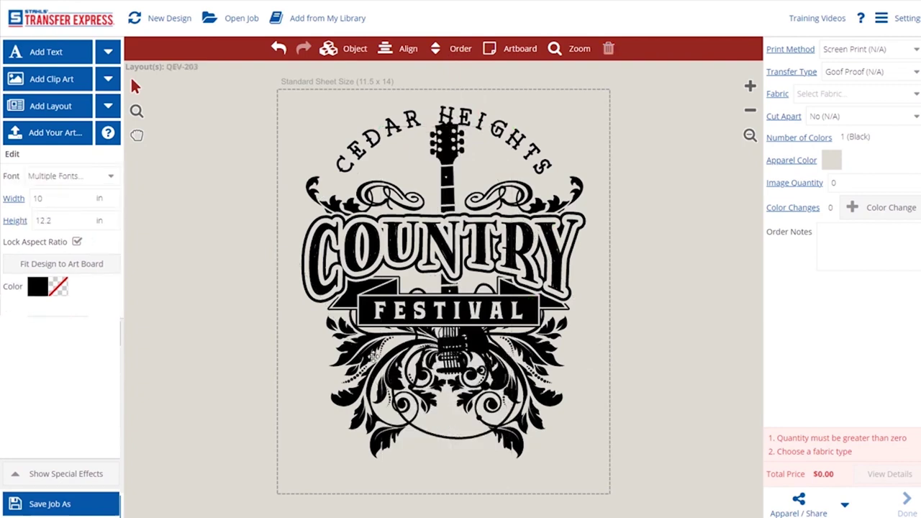
Move the guitar forward in the stacking order, in front of the floral flourishes
{"action": "left_click", "coordinate": [541, 349]}
{"action": "left_click", "coordinate": [435, 55]}
{"action": "left_click", "coordinate": [444, 83]}
{"action": "left_click", "coordinate": [633, 311]}
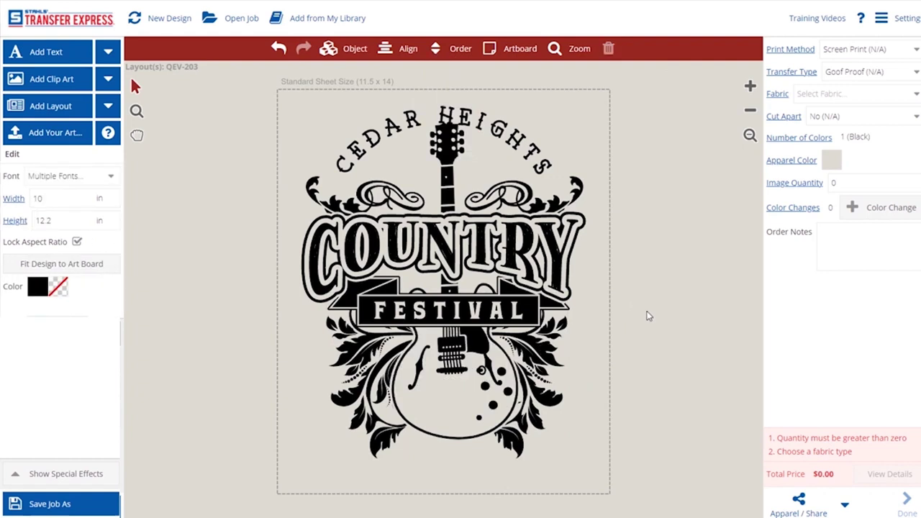
{"action": "left_click", "coordinate": [435, 383]}
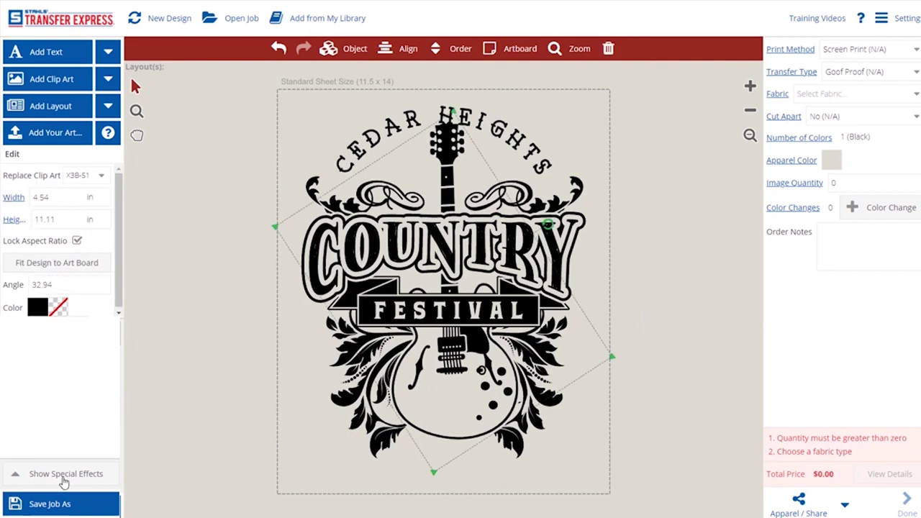
Give the guitar a Touching Outline effect with its colour set to No Ink
{"action": "left_click", "coordinate": [19, 484]}
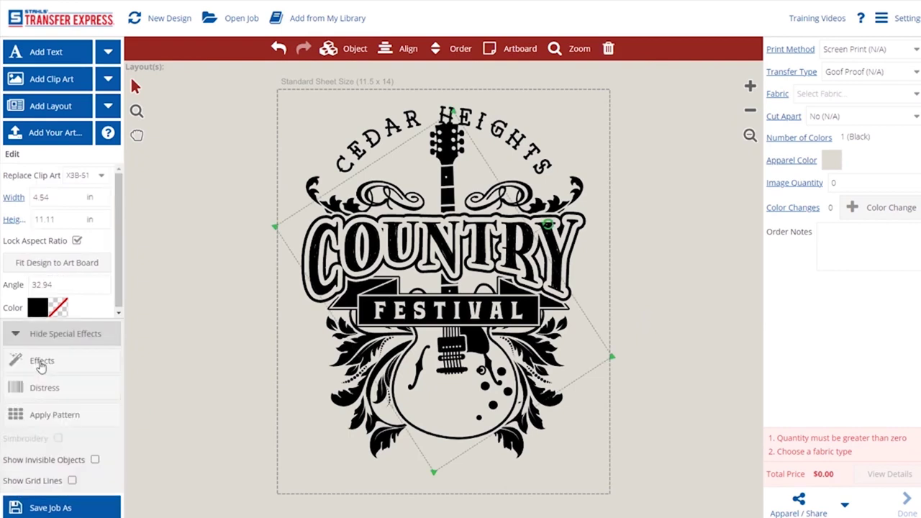
{"action": "left_click", "coordinate": [41, 363]}
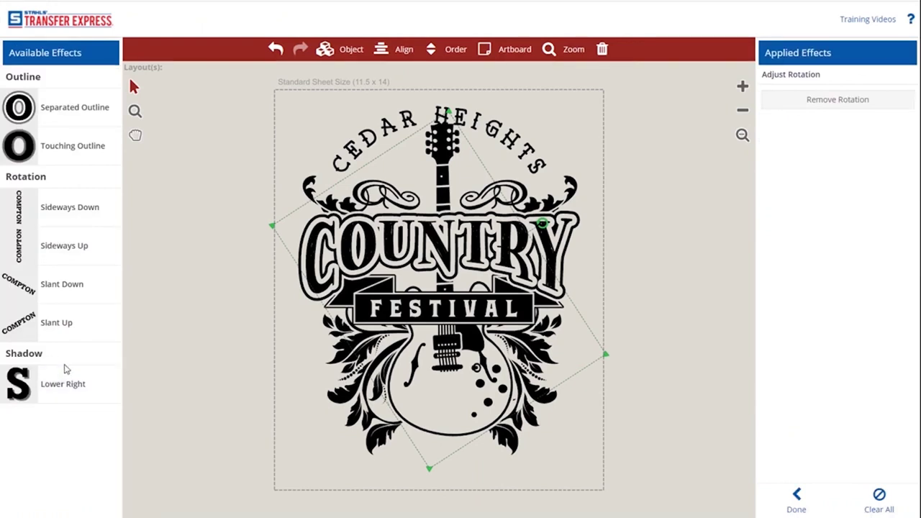
{"action": "left_click", "coordinate": [72, 146]}
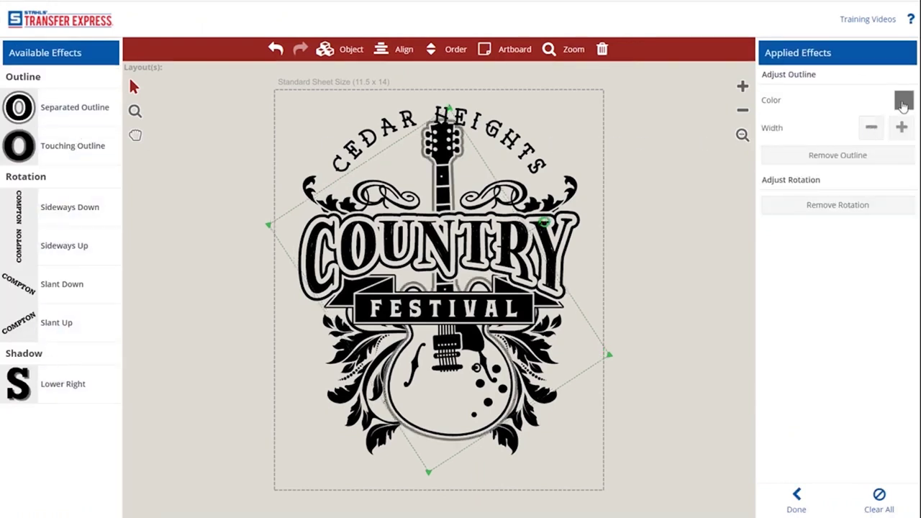
{"action": "left_click", "coordinate": [904, 102]}
{"action": "left_click", "coordinate": [855, 117]}
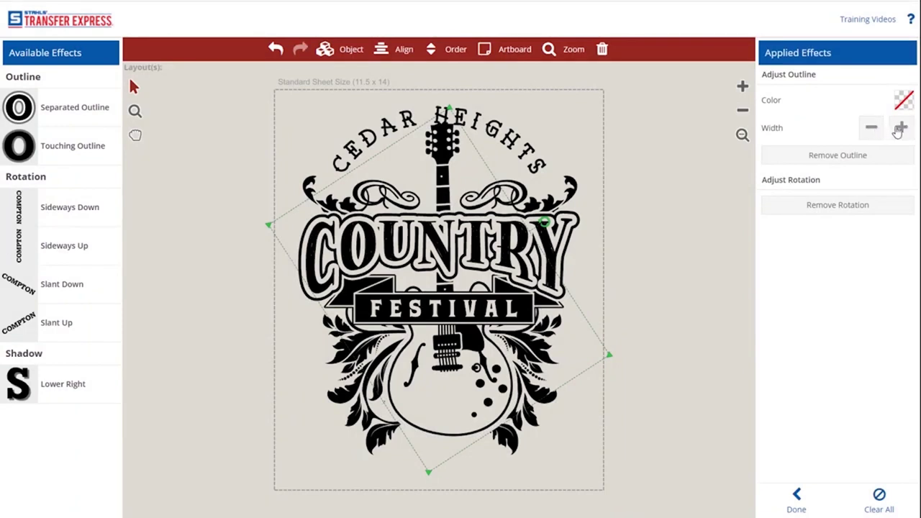
{"action": "left_click", "coordinate": [794, 499]}
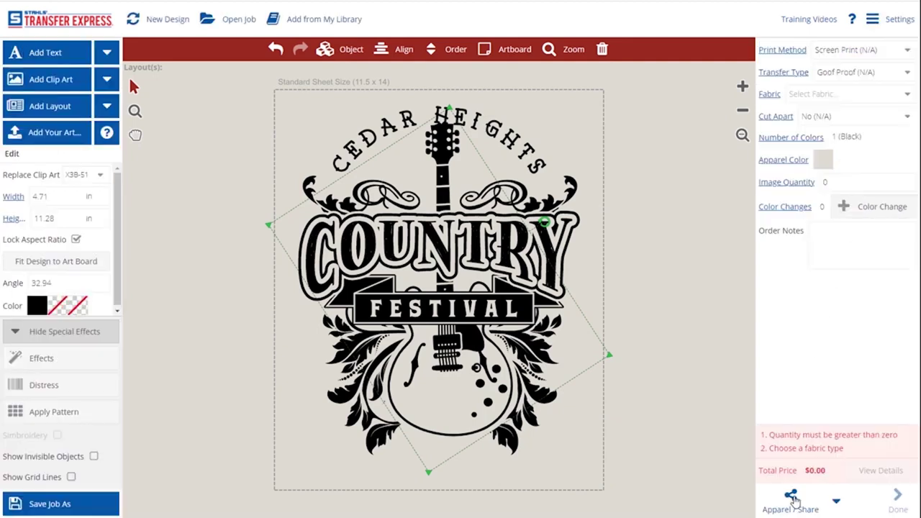
Undo the guitar edits back to the original banjo artwork and open the Apparel Color chooser
{"action": "left_click", "coordinate": [642, 412]}
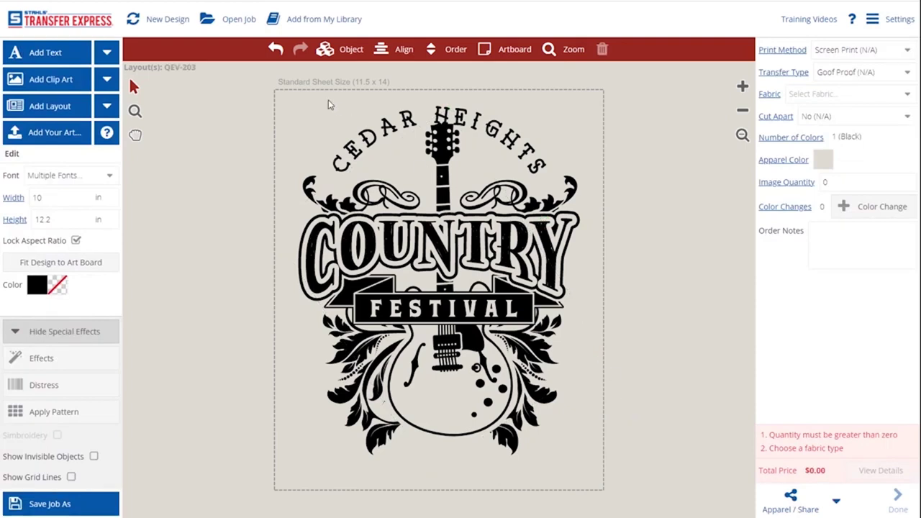
{"action": "left_click", "coordinate": [274, 50]}
{"action": "left_click", "coordinate": [274, 51]}
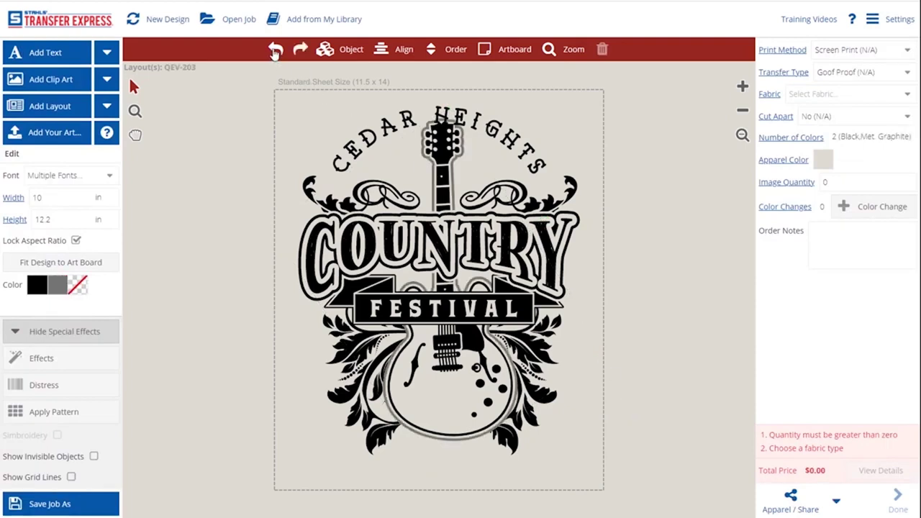
{"action": "left_click", "coordinate": [274, 50]}
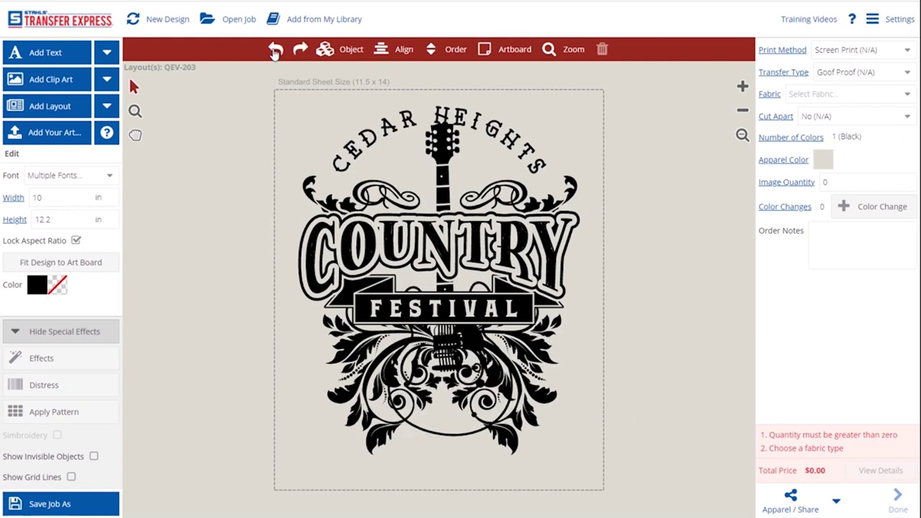
{"action": "left_click", "coordinate": [274, 50]}
{"action": "left_click", "coordinate": [275, 50]}
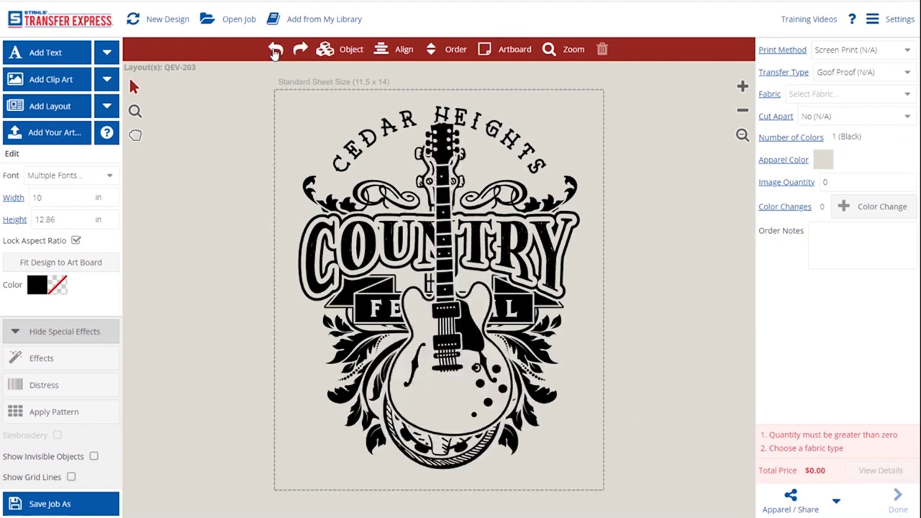
{"action": "left_click", "coordinate": [275, 50]}
{"action": "left_click", "coordinate": [274, 51]}
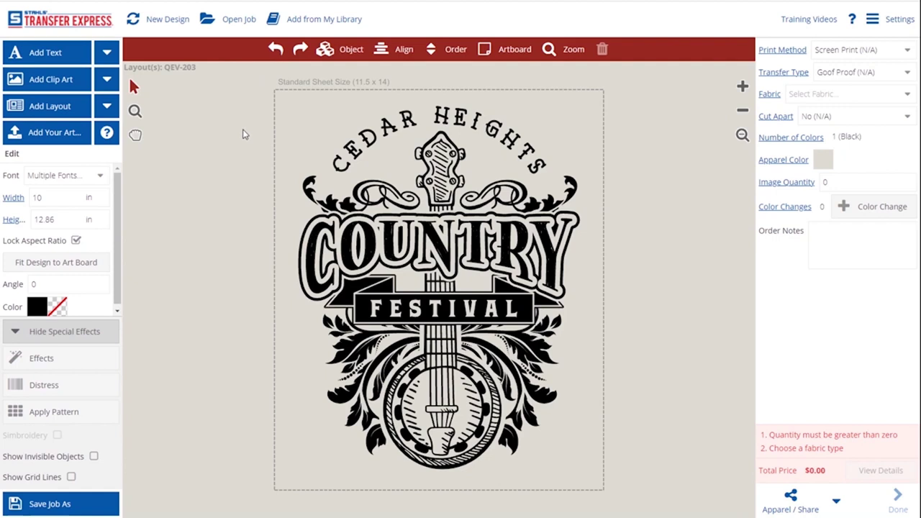
{"action": "left_click", "coordinate": [832, 162]}
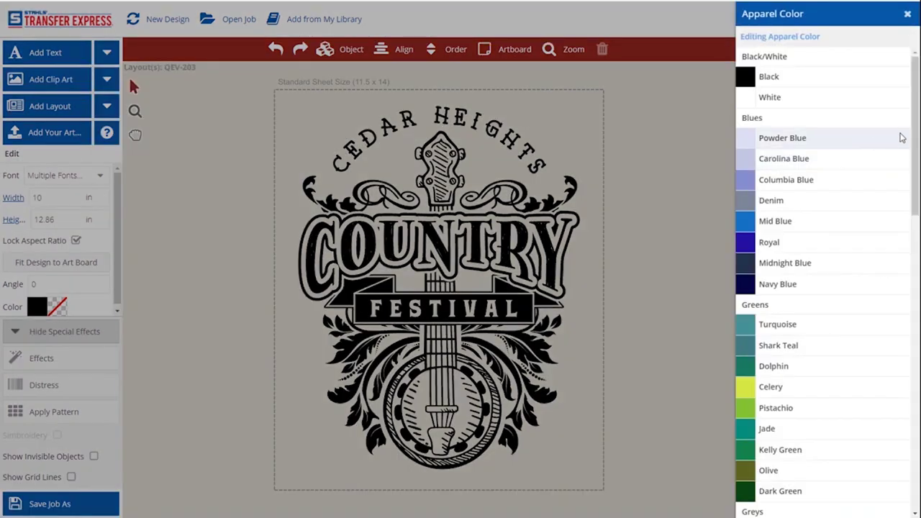
Make the shirt Navy Blue and recolour the whole festival design White
{"action": "scroll", "coordinate": [830, 188], "scroll_direction": "down", "scroll_amount": 2}
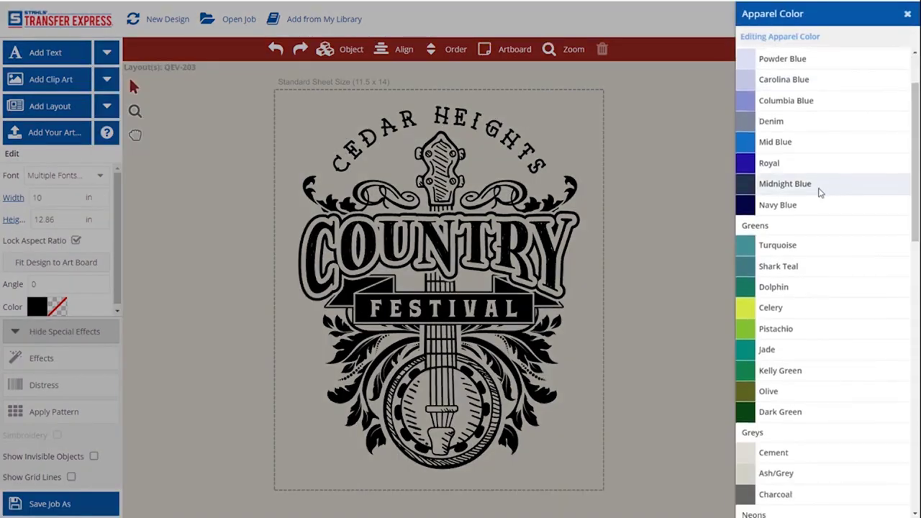
{"action": "left_click", "coordinate": [794, 205]}
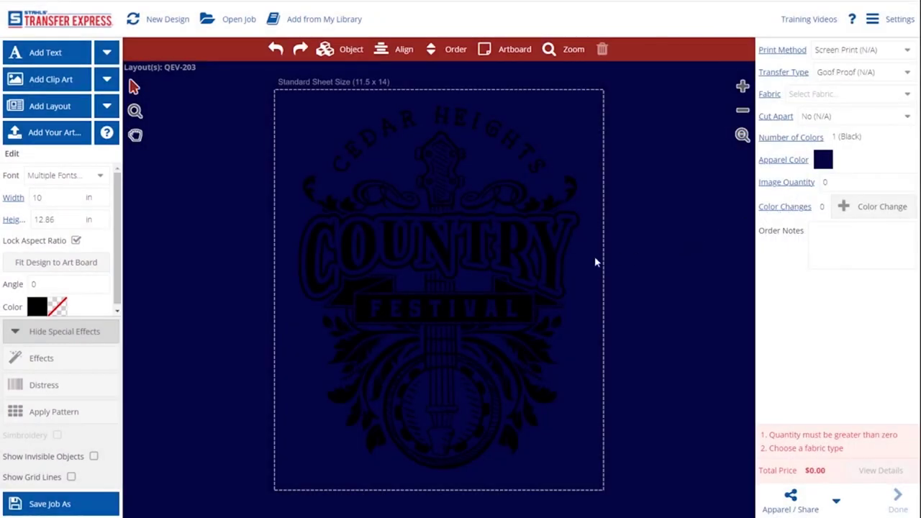
{"action": "left_click_drag", "start_coordinate": [253, 79], "coordinate": [648, 483]}
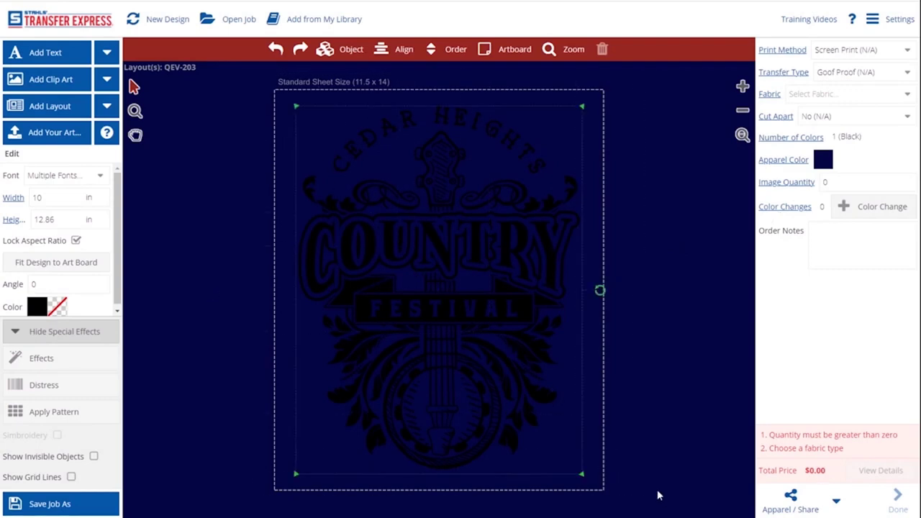
{"action": "left_click", "coordinate": [35, 308]}
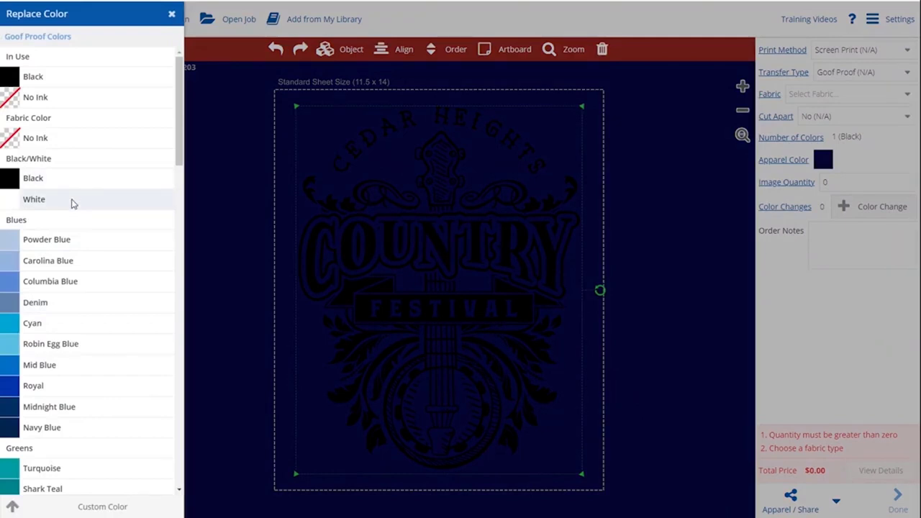
{"action": "left_click", "coordinate": [72, 201]}
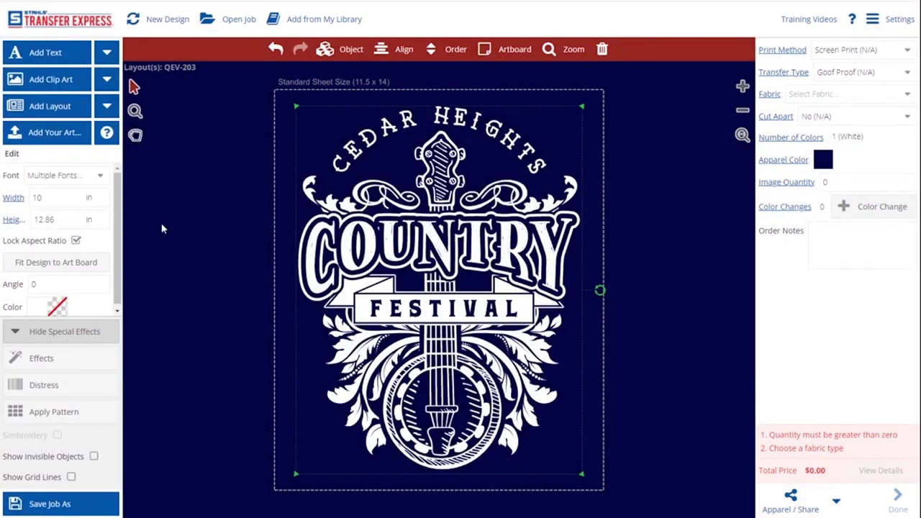
{"action": "left_click", "coordinate": [190, 235]}
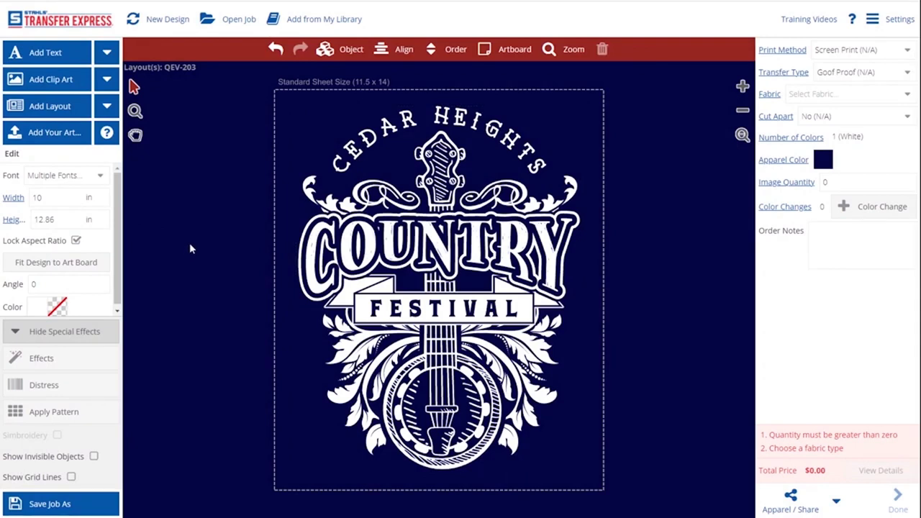
Select the floral flourish ornaments and recolour them Jade
{"action": "left_click", "coordinate": [349, 357]}
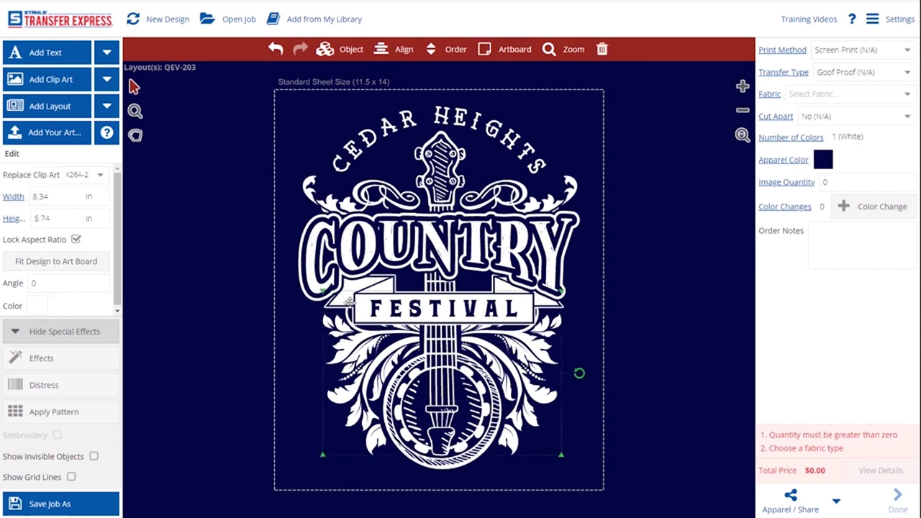
{"action": "left_click", "coordinate": [334, 205]}
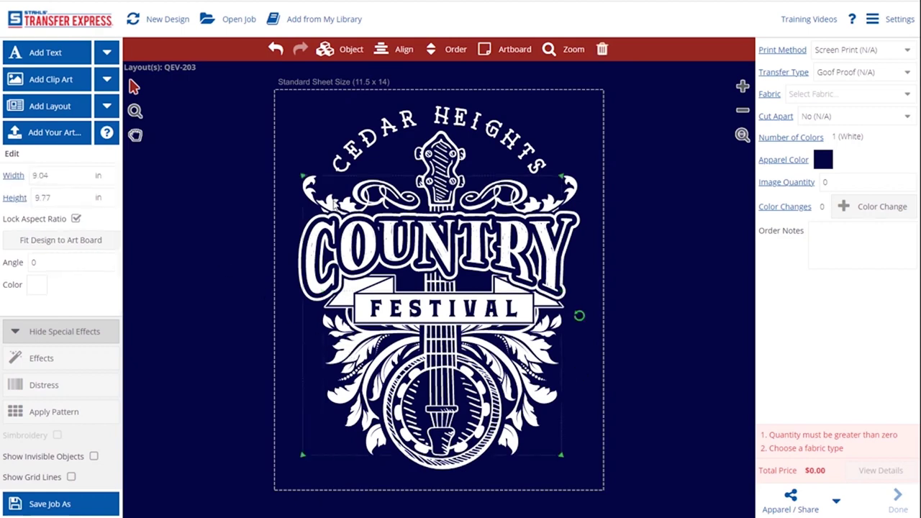
{"action": "left_click", "coordinate": [575, 192]}
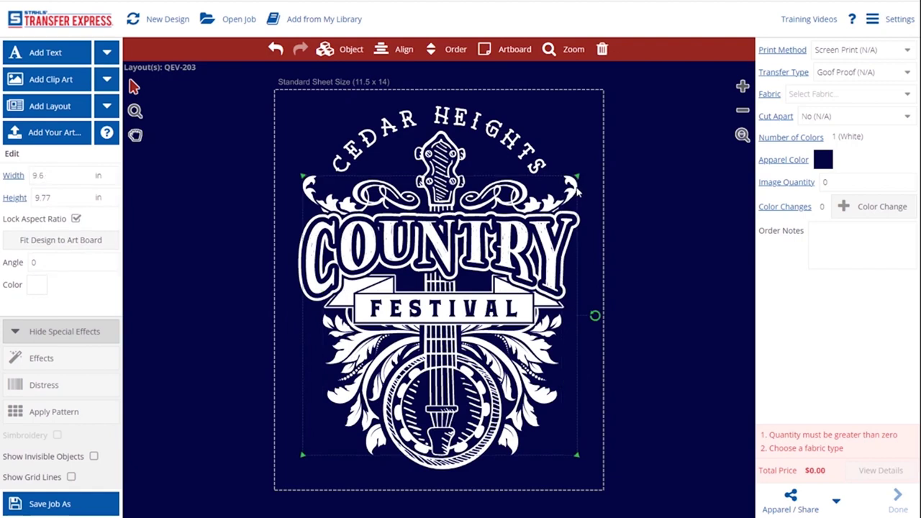
{"action": "left_click", "coordinate": [36, 285]}
{"action": "scroll", "coordinate": [43, 309], "scroll_direction": "down", "scroll_amount": 5}
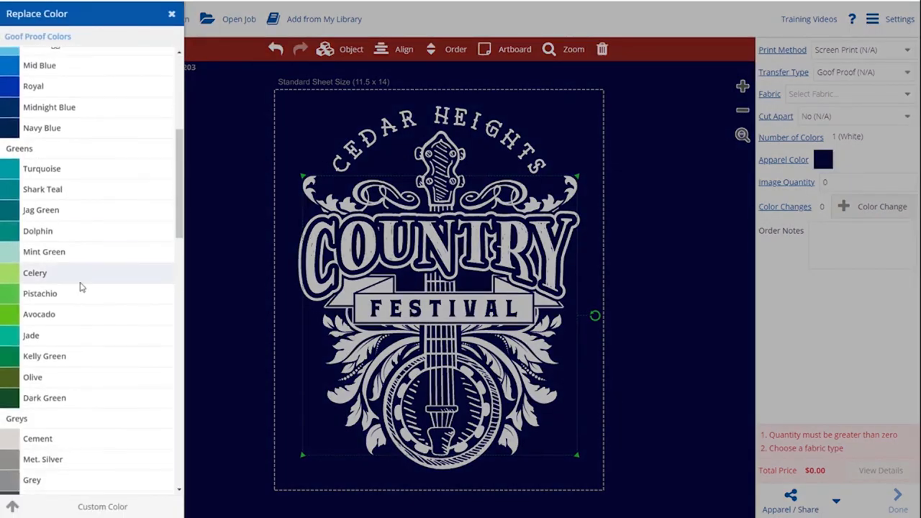
{"action": "left_click", "coordinate": [45, 335]}
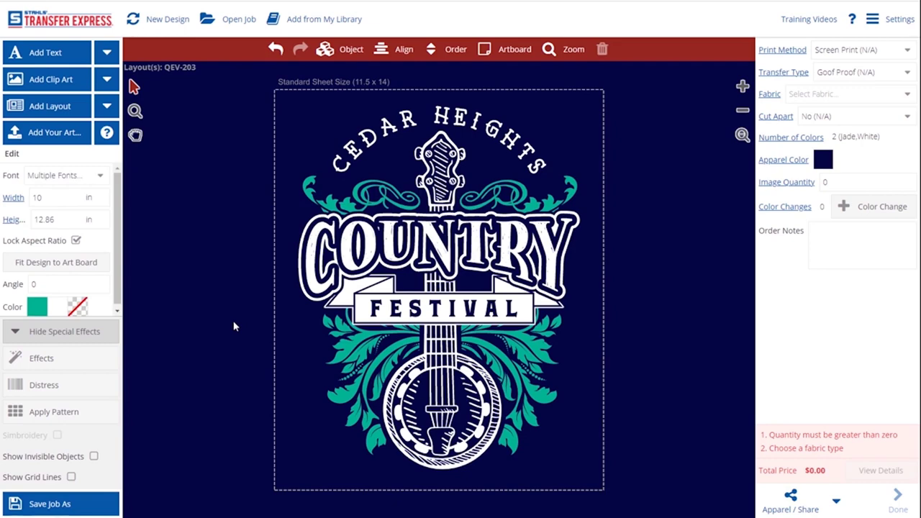
Browse the Dealer Only Shirt Tags layouts in the Add Layout library
{"action": "left_click", "coordinate": [52, 106]}
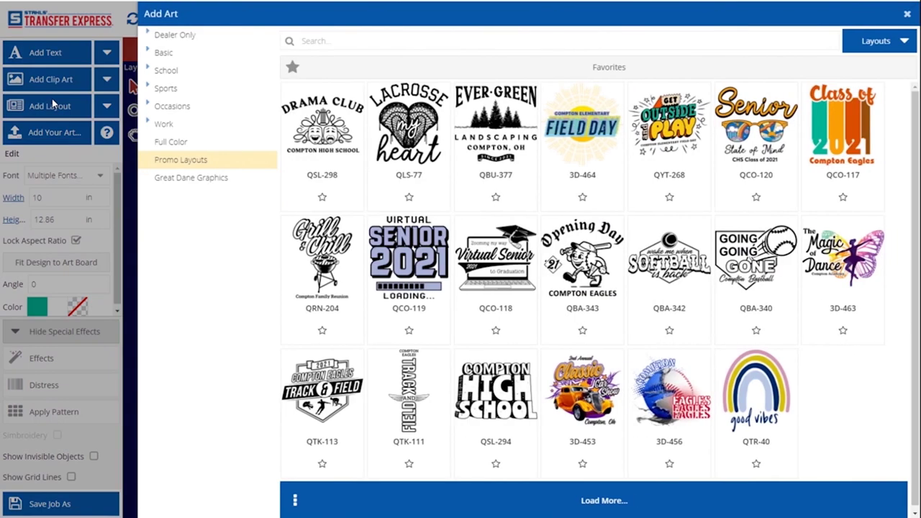
{"action": "left_click", "coordinate": [164, 35]}
{"action": "left_click", "coordinate": [180, 72]}
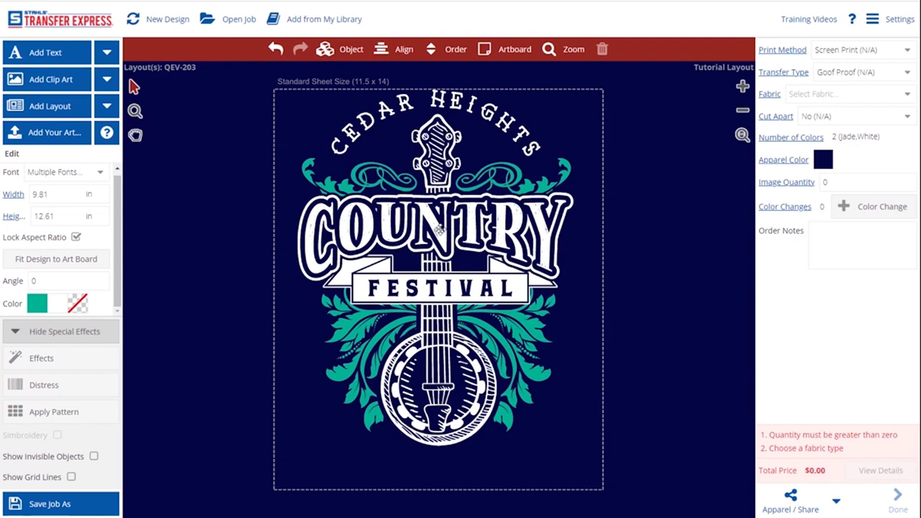
Duplicate the COUNTRY and FESTIVAL lettering, shrink the copy and move it bottom-right
{"action": "left_click", "coordinate": [442, 230]}
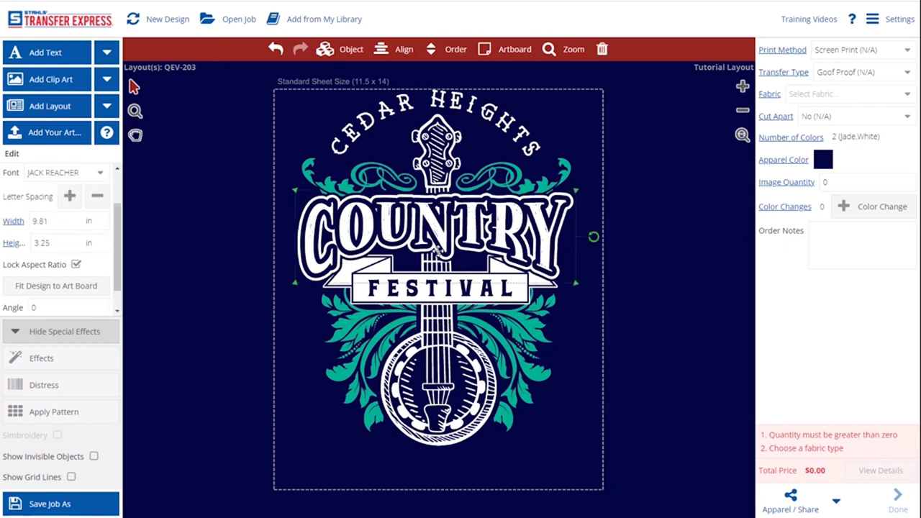
{"action": "left_click", "coordinate": [417, 296], "text": "shift"}
{"action": "left_click", "coordinate": [329, 49]}
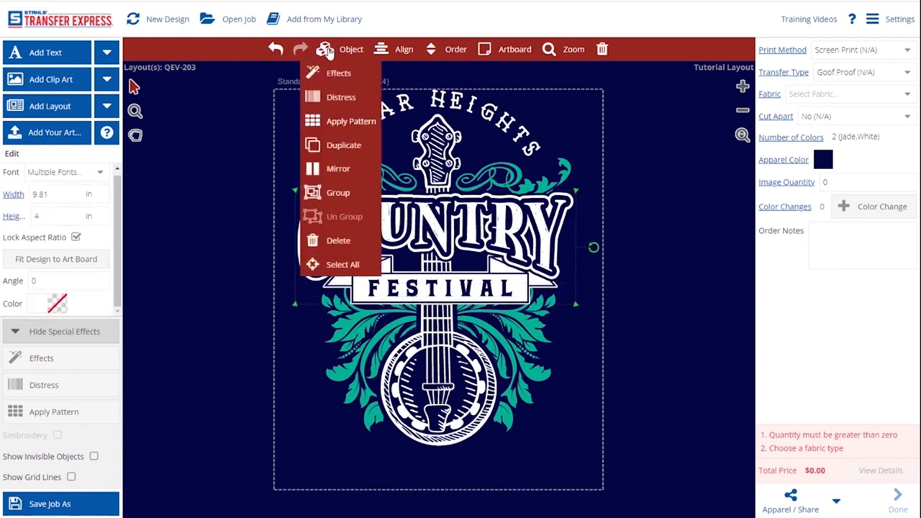
{"action": "left_click", "coordinate": [338, 145]}
{"action": "left_click_drag", "start_coordinate": [307, 181], "coordinate": [399, 216]}
{"action": "left_click_drag", "start_coordinate": [447, 242], "coordinate": [589, 443]}
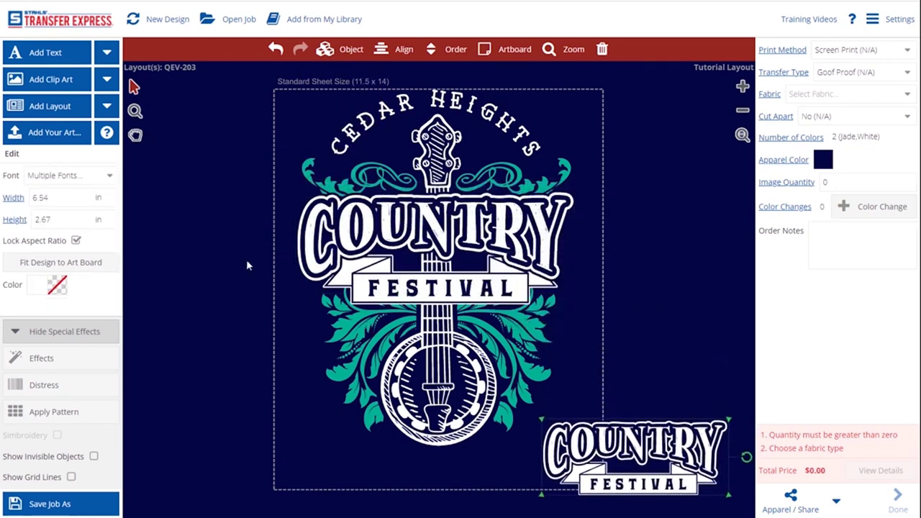
{"action": "left_click", "coordinate": [61, 62]}
Replace the new text's placeholder with CEDAR HEIGHTS in the lower right
{"action": "left_click_drag", "start_coordinate": [473, 284], "coordinate": [641, 376]}
{"action": "double_click", "coordinate": [641, 377]}
{"action": "left_click_drag", "start_coordinate": [457, 244], "coordinate": [424, 244]}
{"action": "type", "text": "CEDAR"}
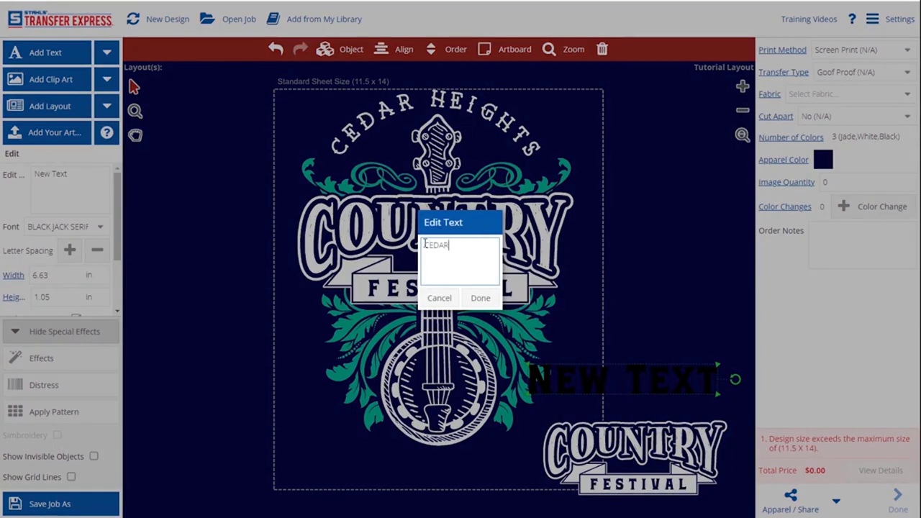
{"action": "type", "text": " HEIGHTS"}
{"action": "left_click", "coordinate": [492, 301]}
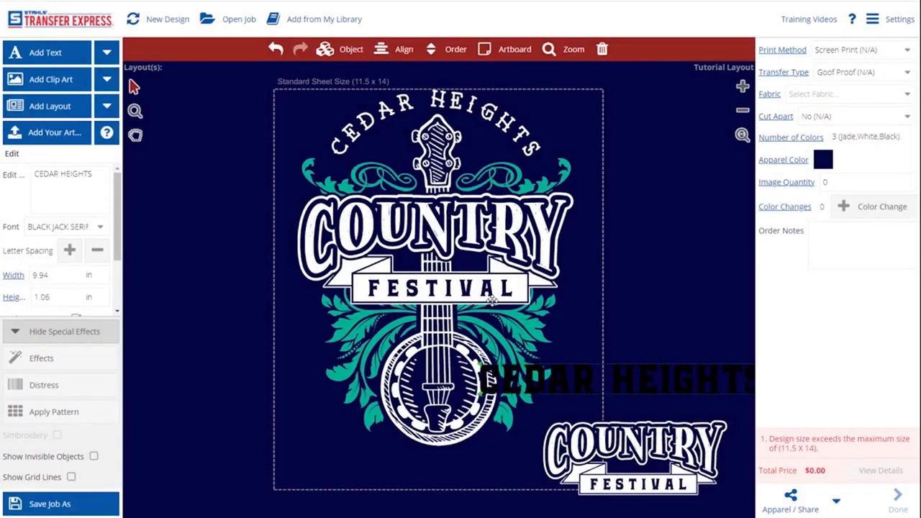
Set CEDAR HEIGHTS in the Jackham font and shift it right
{"action": "left_click", "coordinate": [61, 226]}
{"action": "left_click", "coordinate": [87, 63]}
{"action": "type", "text": "jack"}
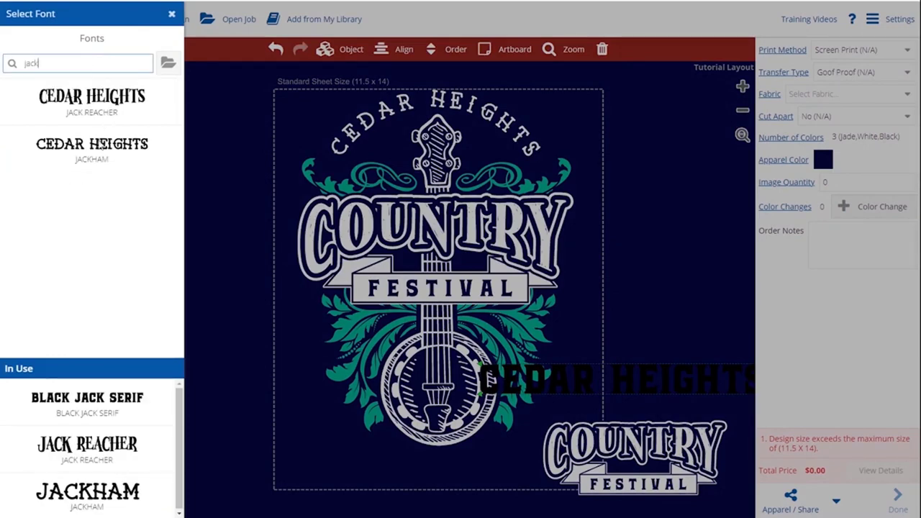
{"action": "left_click", "coordinate": [100, 149]}
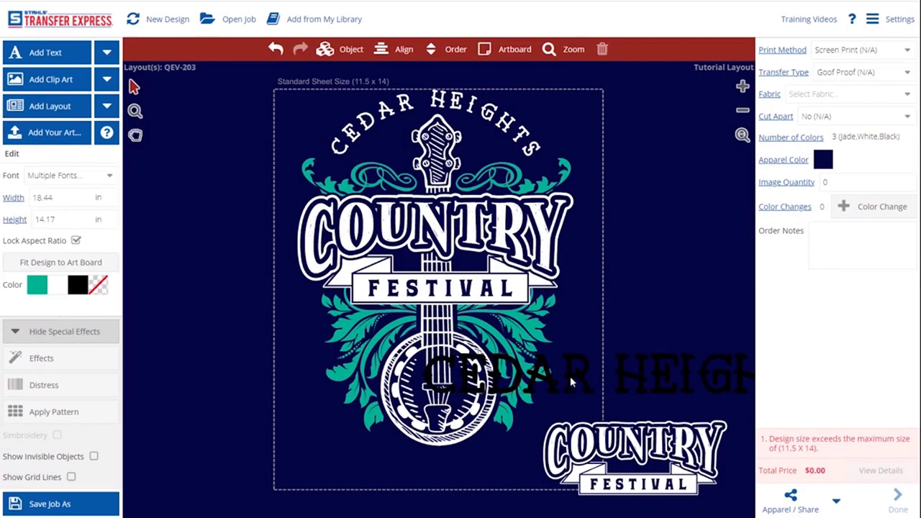
{"action": "left_click_drag", "start_coordinate": [421, 360], "coordinate": [679, 408]}
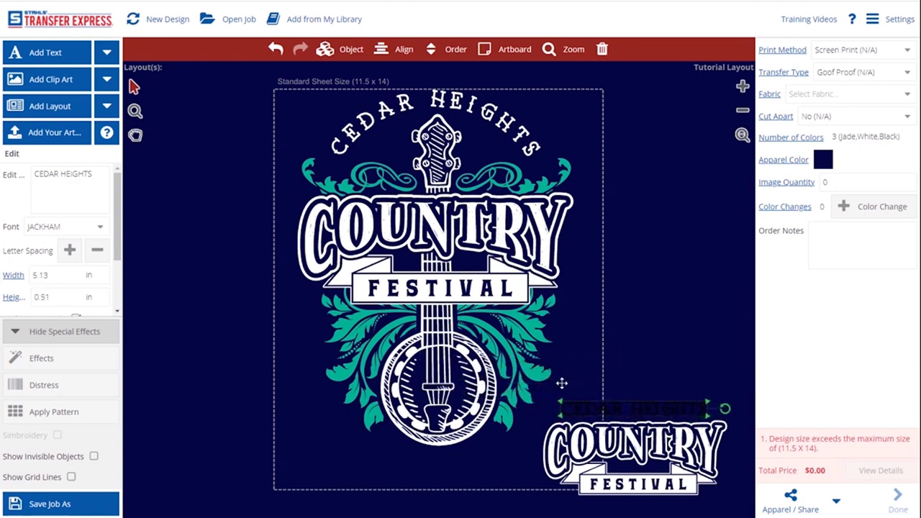
Widen the CEDAR HEIGHTS letter spacing two steps and colour it Jade
{"action": "left_click", "coordinate": [70, 252]}
{"action": "left_click", "coordinate": [70, 252]}
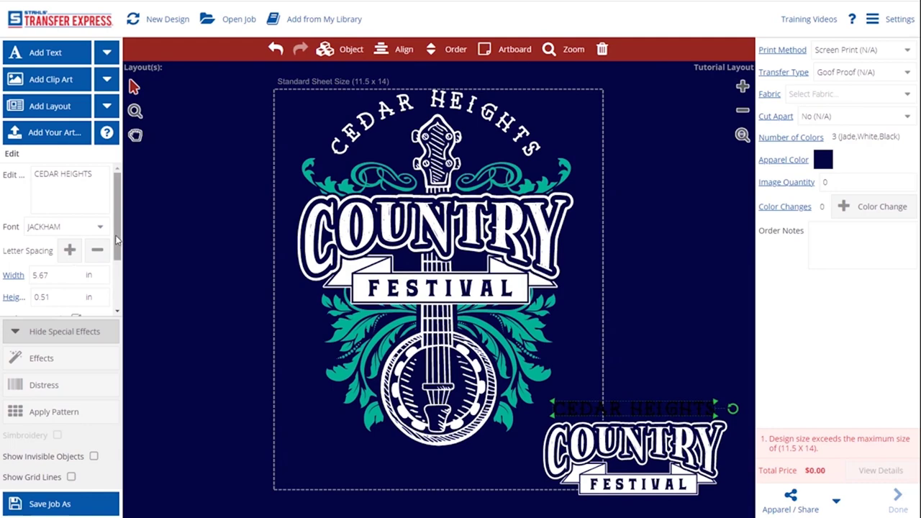
{"action": "left_click_drag", "start_coordinate": [117, 241], "coordinate": [117, 287]}
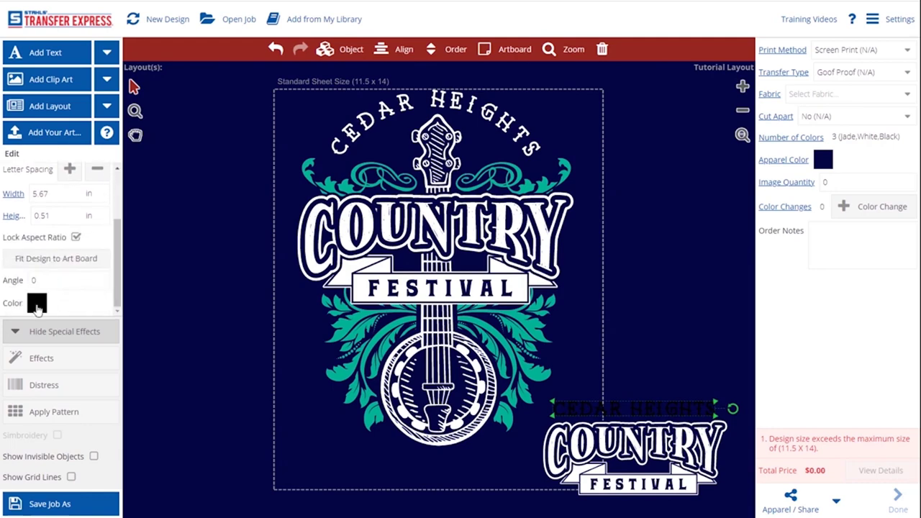
{"action": "left_click", "coordinate": [37, 306]}
{"action": "left_click", "coordinate": [61, 82]}
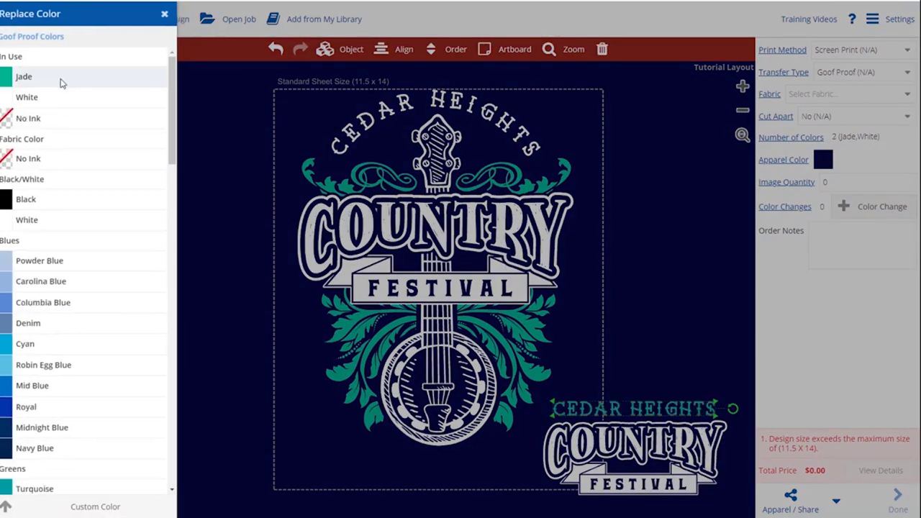
{"action": "left_click", "coordinate": [186, 278]}
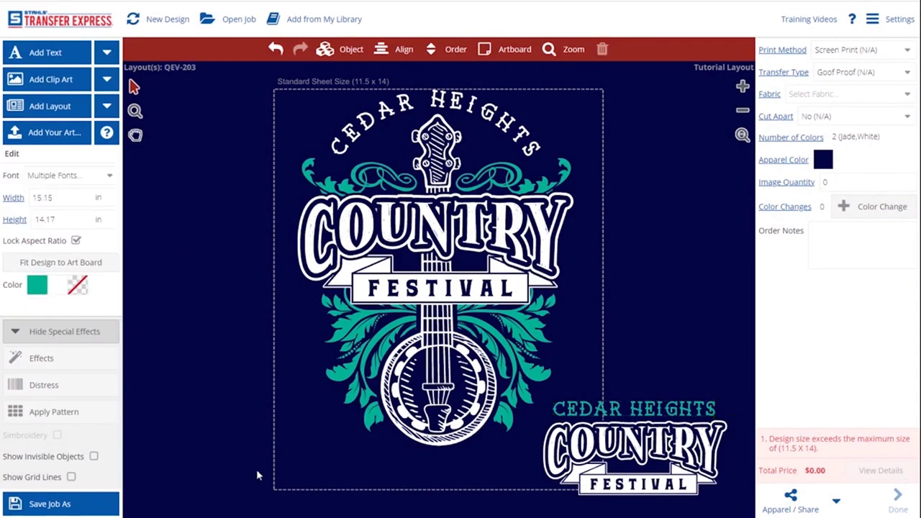
Group the main banjo design and the small bottom-right lettering as separate groups
{"action": "left_click_drag", "start_coordinate": [238, 476], "coordinate": [582, 76]}
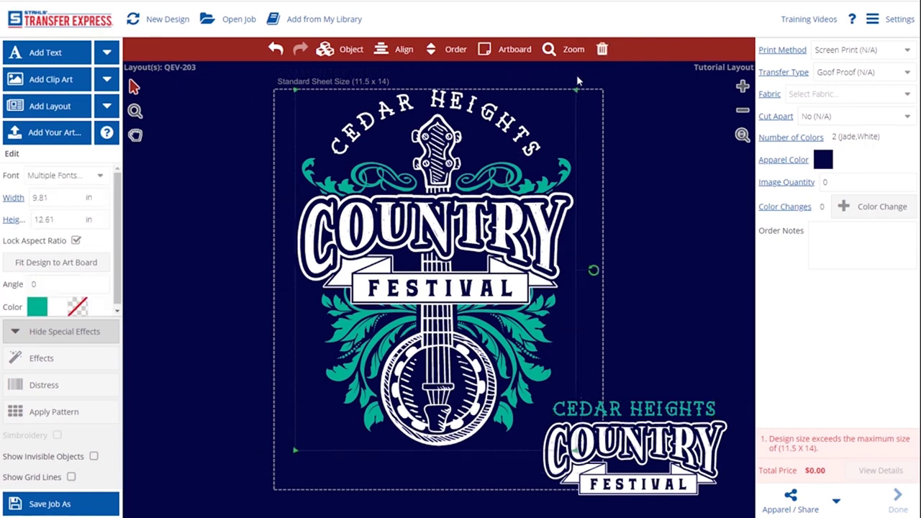
{"action": "left_click", "coordinate": [325, 49]}
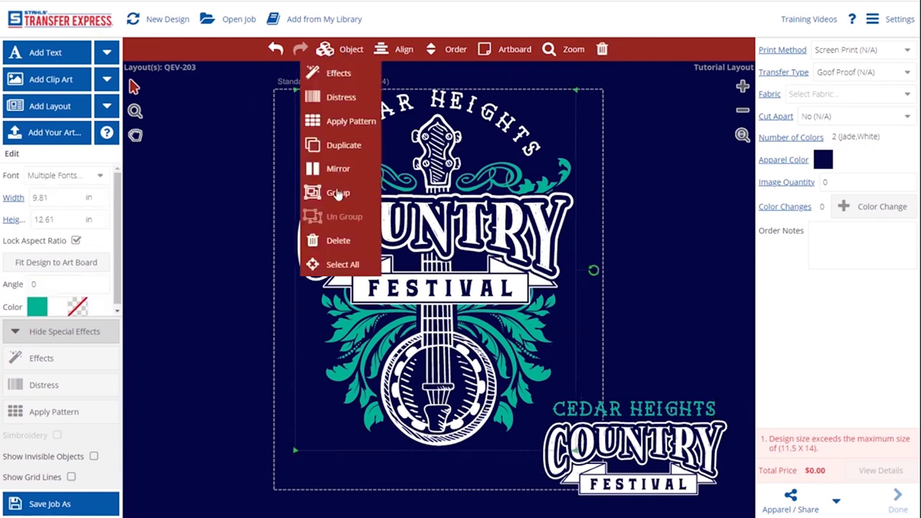
{"action": "left_click", "coordinate": [335, 190]}
{"action": "left_click_drag", "start_coordinate": [743, 392], "coordinate": [541, 515]}
{"action": "left_click", "coordinate": [329, 54]}
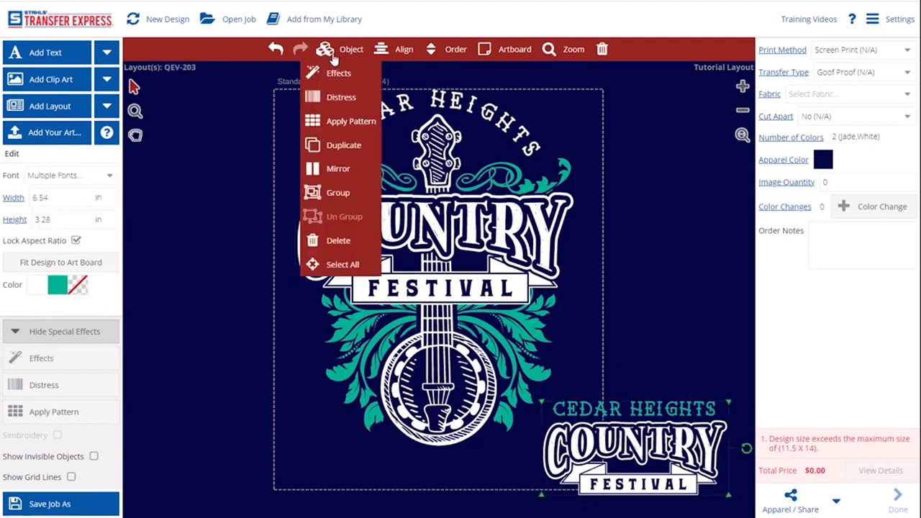
{"action": "left_click", "coordinate": [343, 196]}
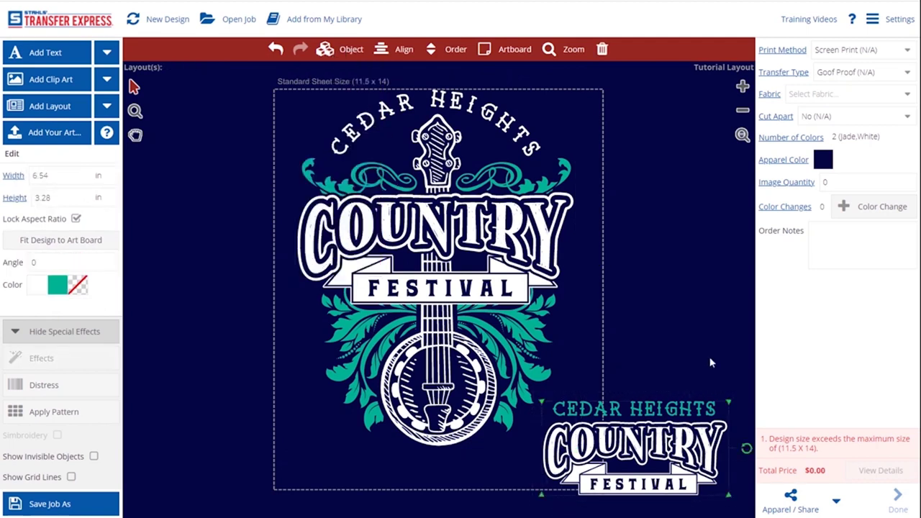
Shrink the small group to 3.37 × 1.69 in and fit it into the bottom-right corner
{"action": "left_click_drag", "start_coordinate": [731, 408], "coordinate": [618, 446]}
{"action": "left_click_drag", "start_coordinate": [569, 464], "coordinate": [549, 459]}
{"action": "left_click", "coordinate": [652, 382]}
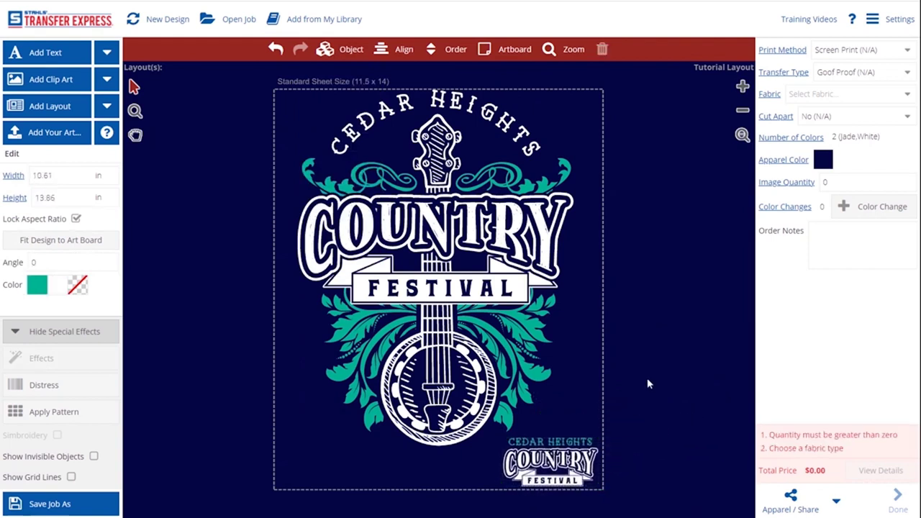
{"action": "left_click", "coordinate": [64, 137]}
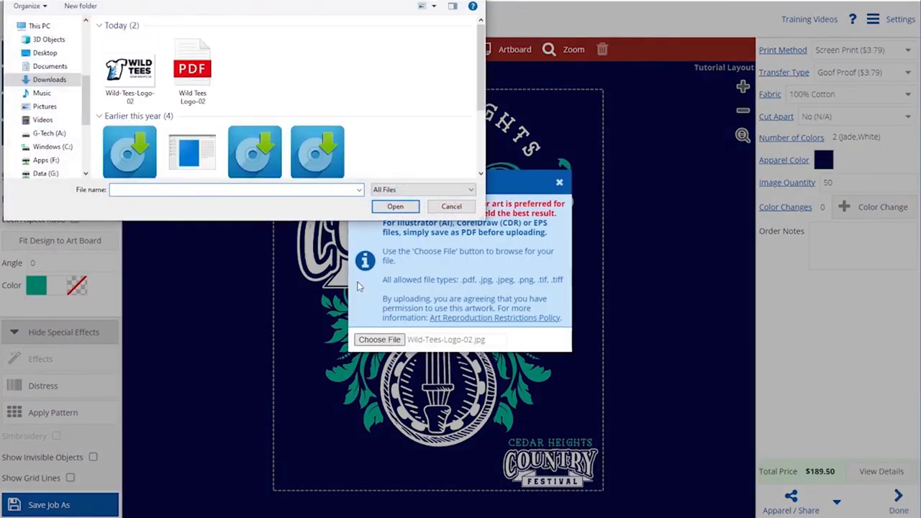
Import the Wild Tees Logo-02 PDF and bring up Replace Color for its black ink
{"action": "left_click", "coordinate": [184, 78]}
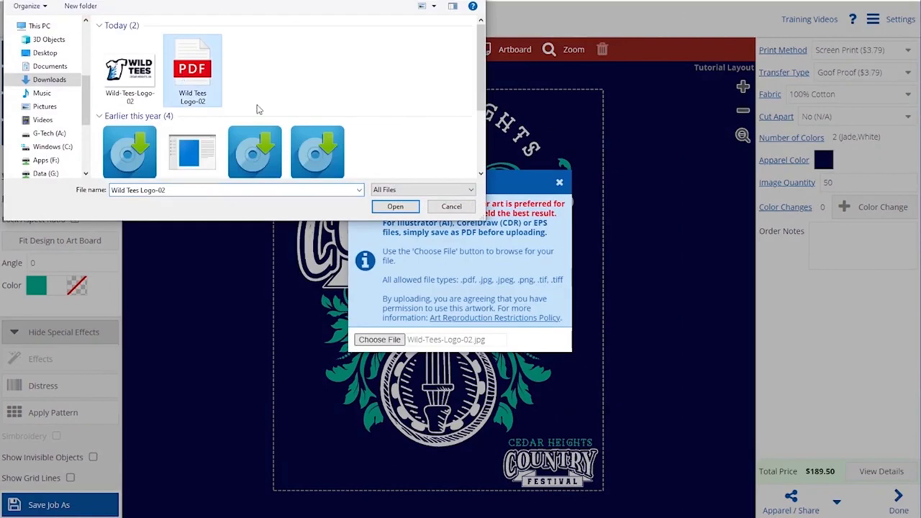
{"action": "left_click", "coordinate": [395, 206]}
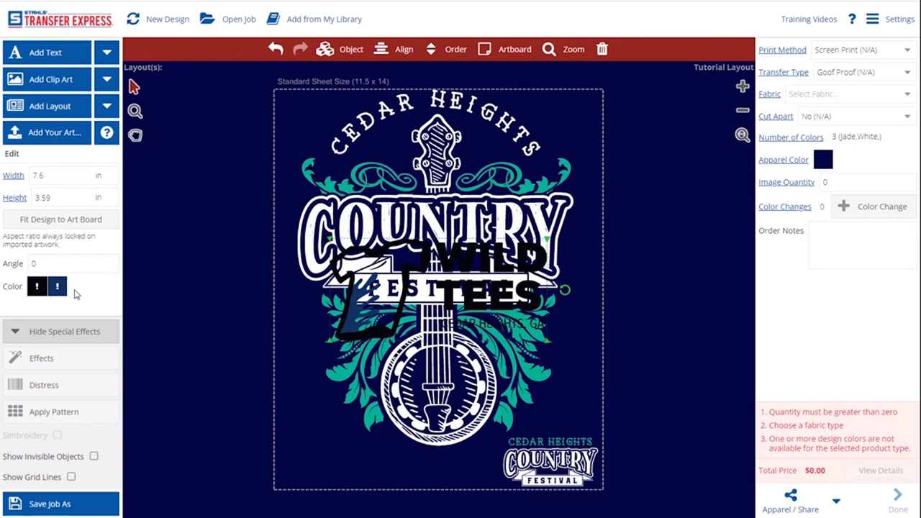
{"action": "left_click", "coordinate": [36, 287]}
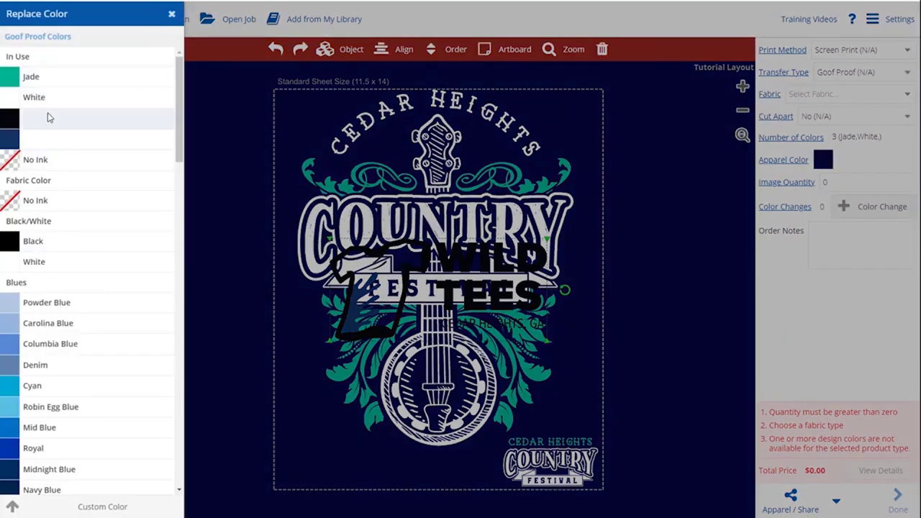
Recolour the logo's black to White and its blue to Jade
{"action": "left_click", "coordinate": [45, 99]}
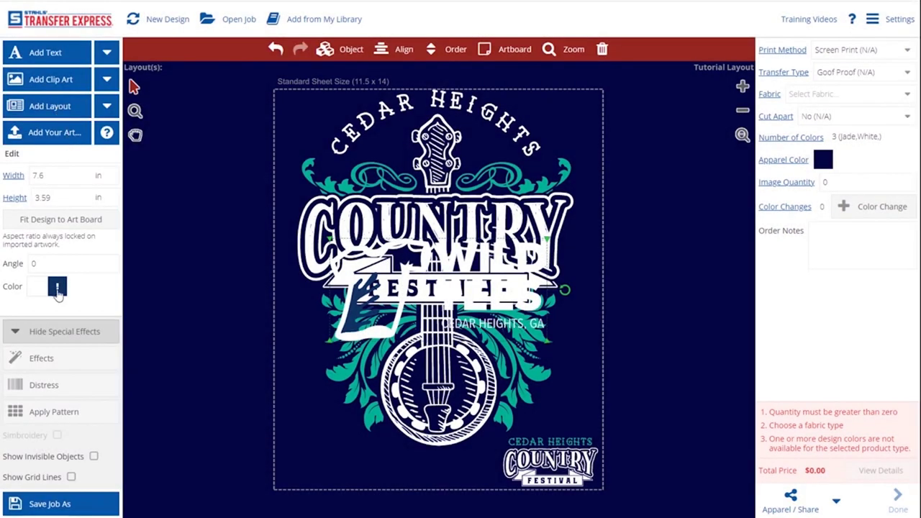
{"action": "left_click", "coordinate": [58, 292]}
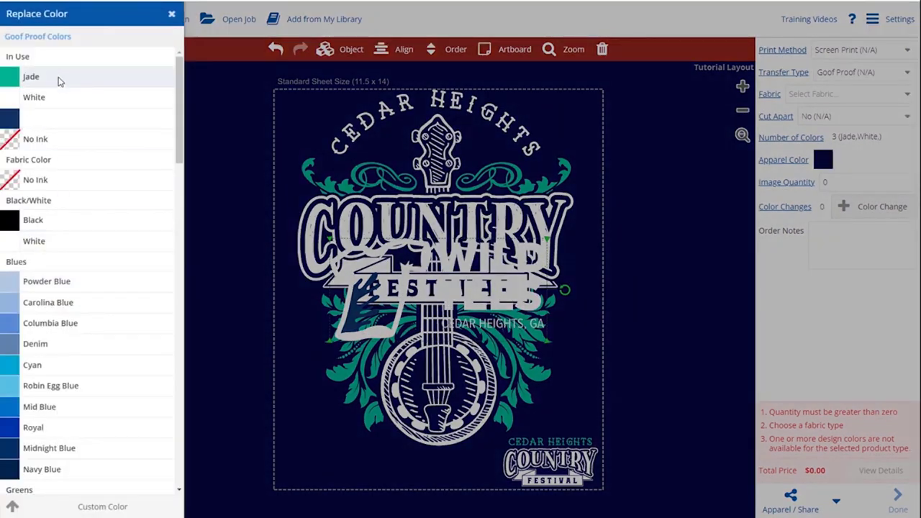
{"action": "left_click", "coordinate": [60, 80]}
Set the logo width to 4 in and move it to the lower-left corner
{"action": "double_click", "coordinate": [34, 175]}
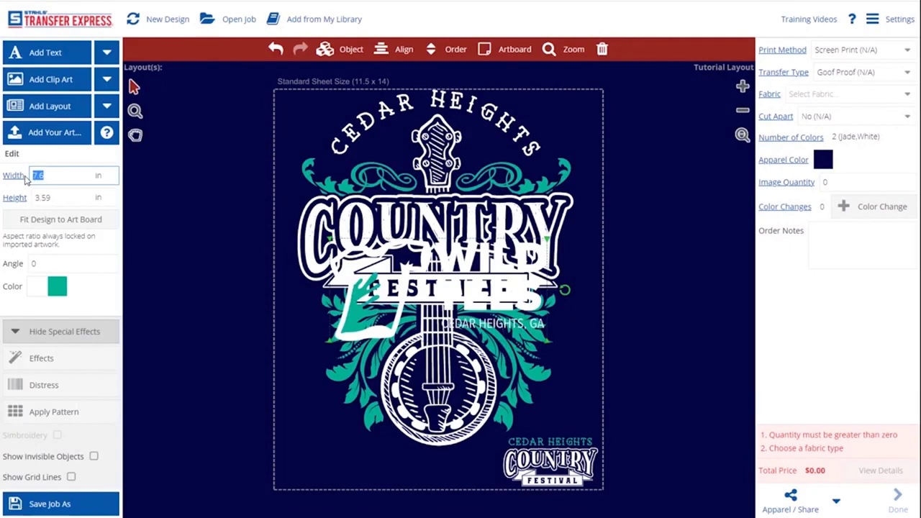
{"action": "type", "text": "4"}
{"action": "key", "text": "Return"}
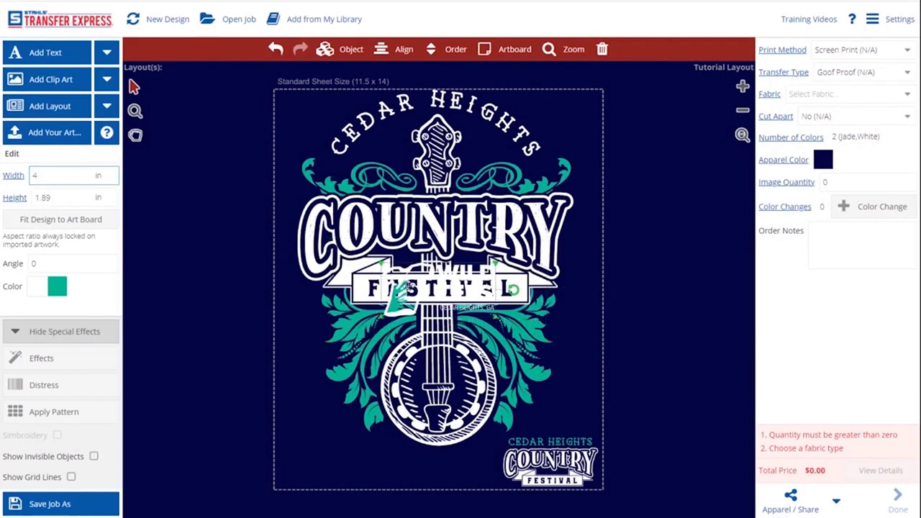
{"action": "left_click_drag", "start_coordinate": [393, 418], "coordinate": [345, 462]}
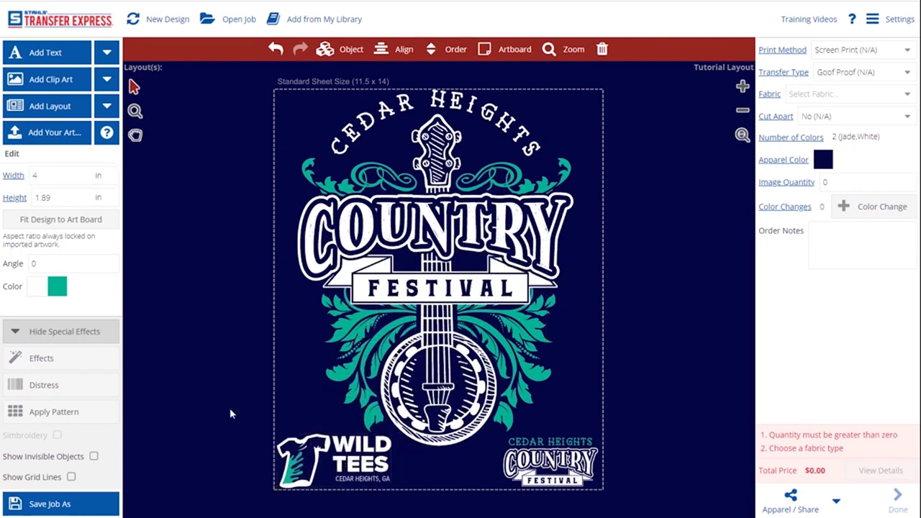
{"action": "left_click", "coordinate": [213, 419]}
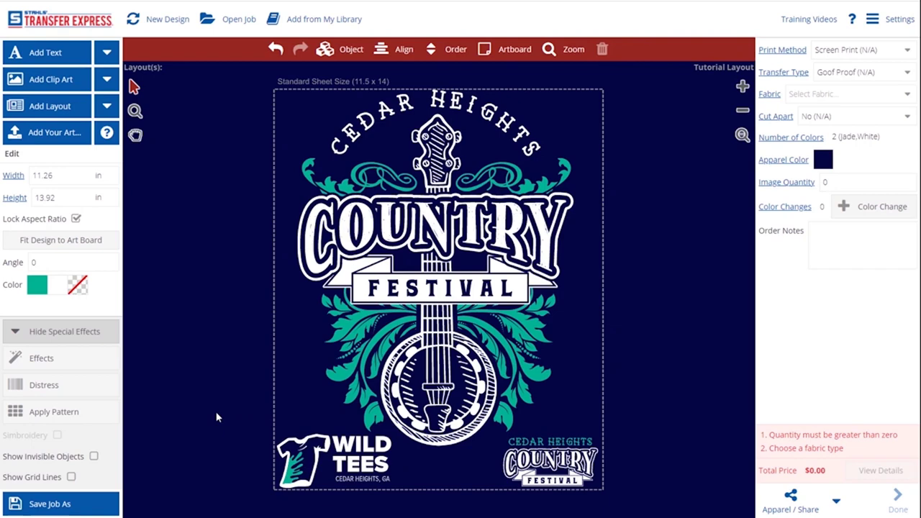
Upload Wild Tees Logo-02 again to compare its full-colour and spot-colour versions
{"action": "left_click", "coordinate": [72, 136]}
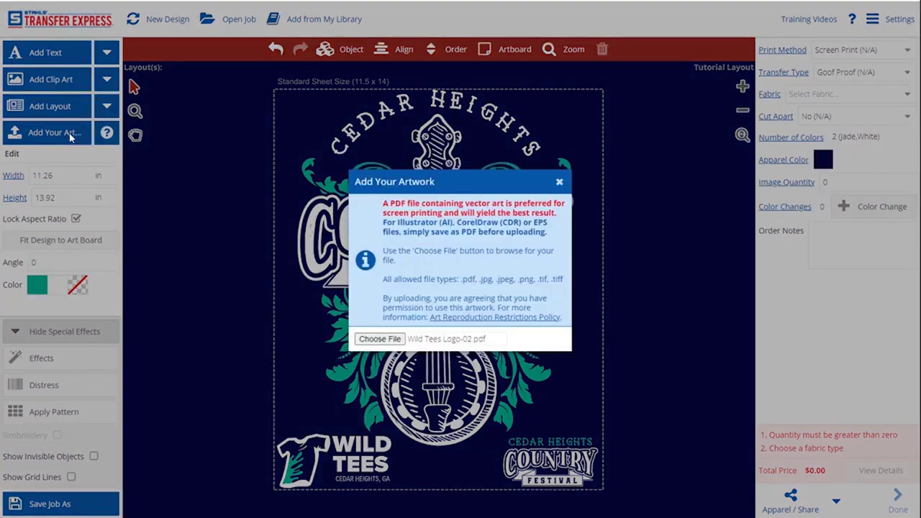
{"action": "left_click", "coordinate": [379, 338]}
{"action": "left_click", "coordinate": [192, 72]}
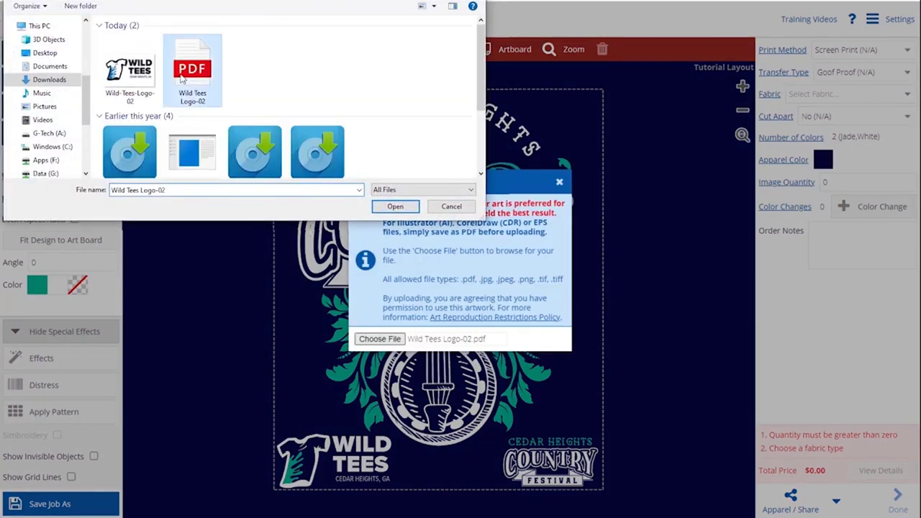
{"action": "left_click", "coordinate": [395, 207]}
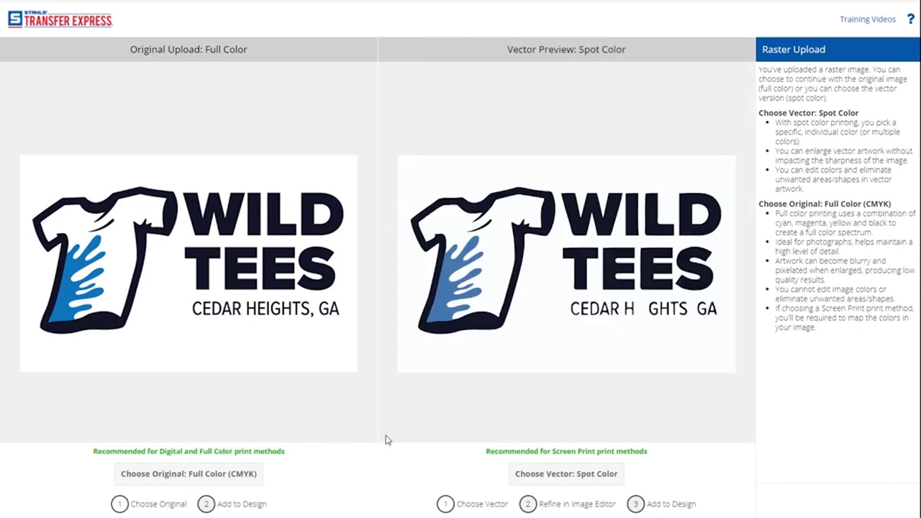
Vectorize the logo as spot colour at Max quality without background, and add it
{"action": "left_click", "coordinate": [580, 478]}
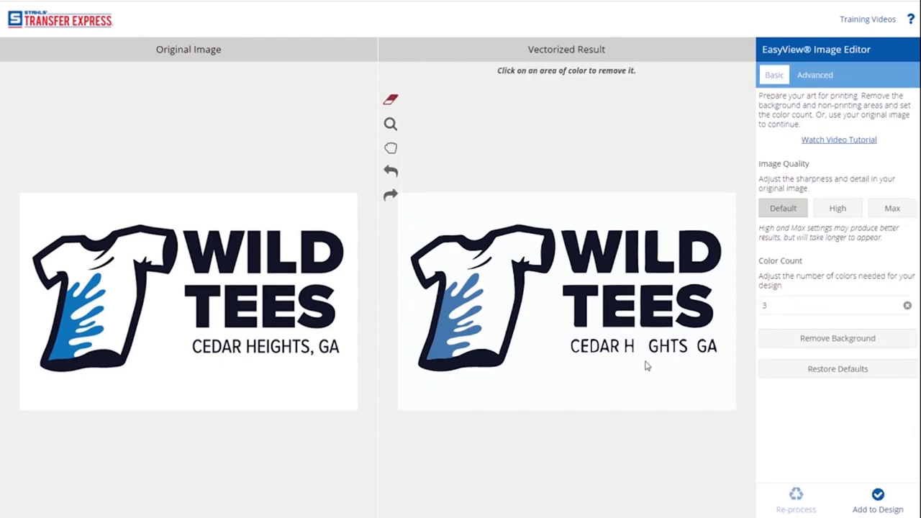
{"action": "left_click", "coordinate": [892, 210]}
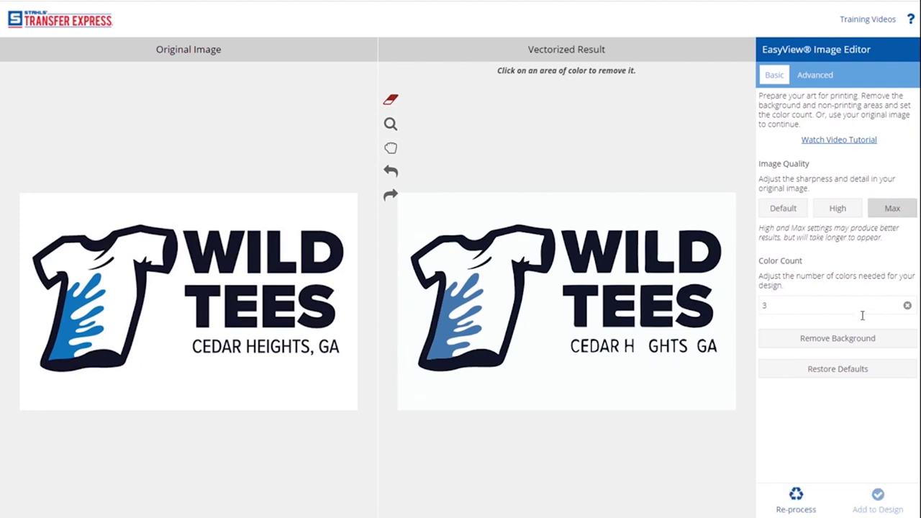
{"action": "left_click", "coordinate": [853, 347]}
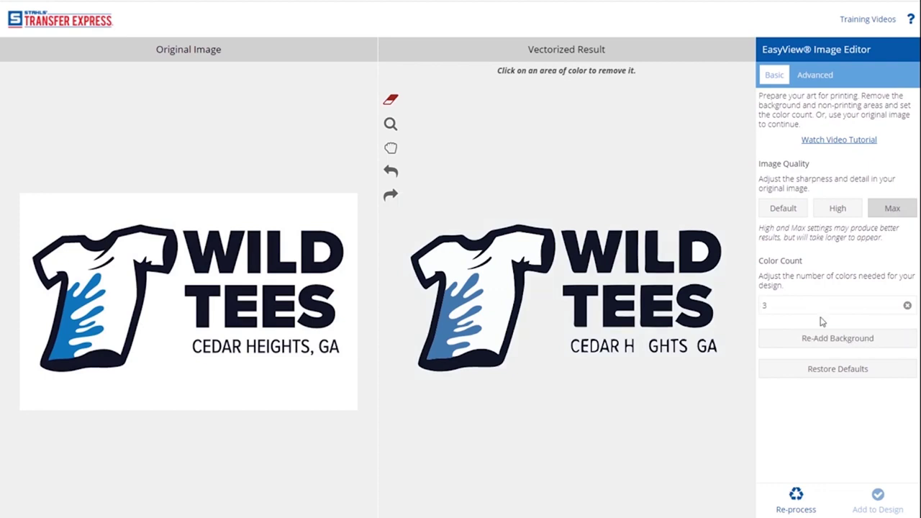
{"action": "left_click", "coordinate": [793, 498]}
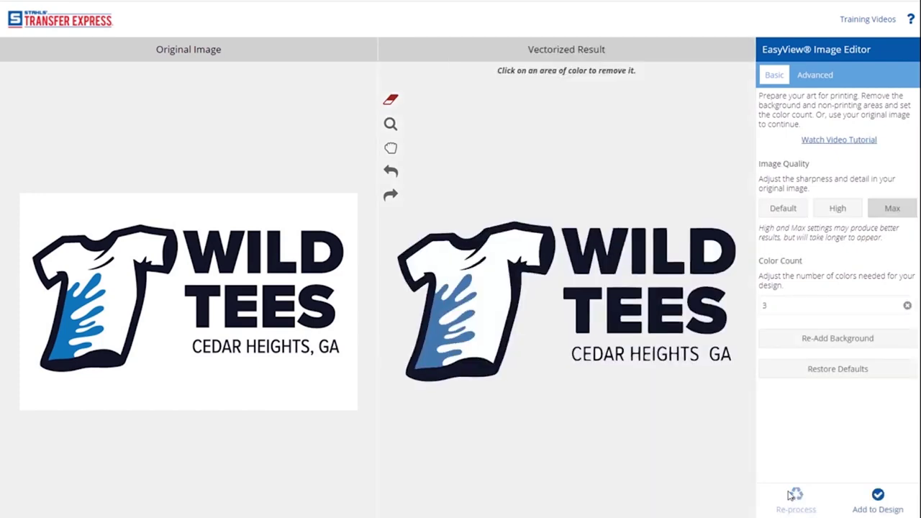
{"action": "left_click", "coordinate": [873, 508]}
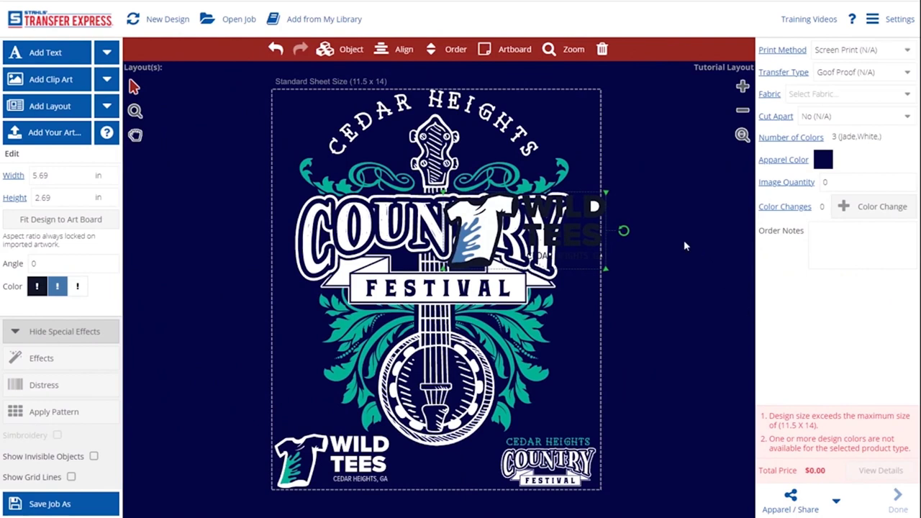
Move the logo off COUNTRY; recolour white to No Ink, black to White, blue to Jade
{"action": "left_click_drag", "start_coordinate": [564, 223], "coordinate": [681, 336]}
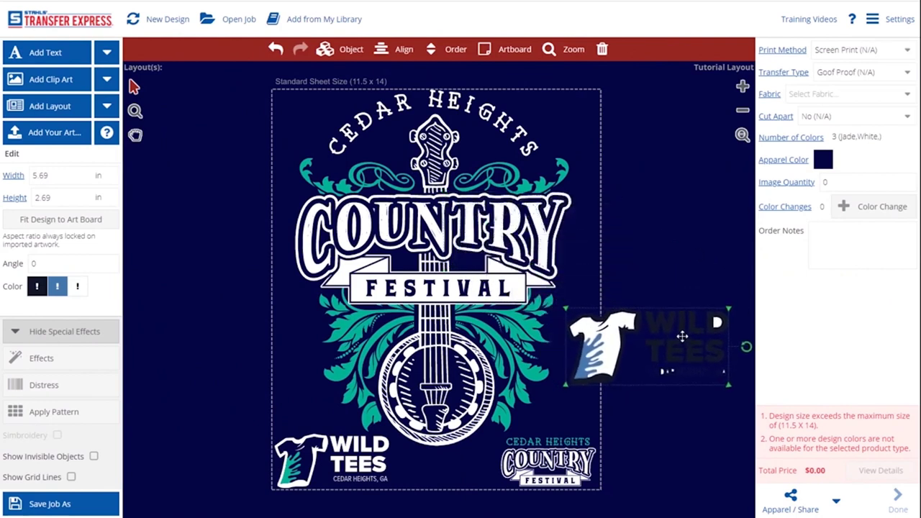
{"action": "left_click", "coordinate": [77, 287]}
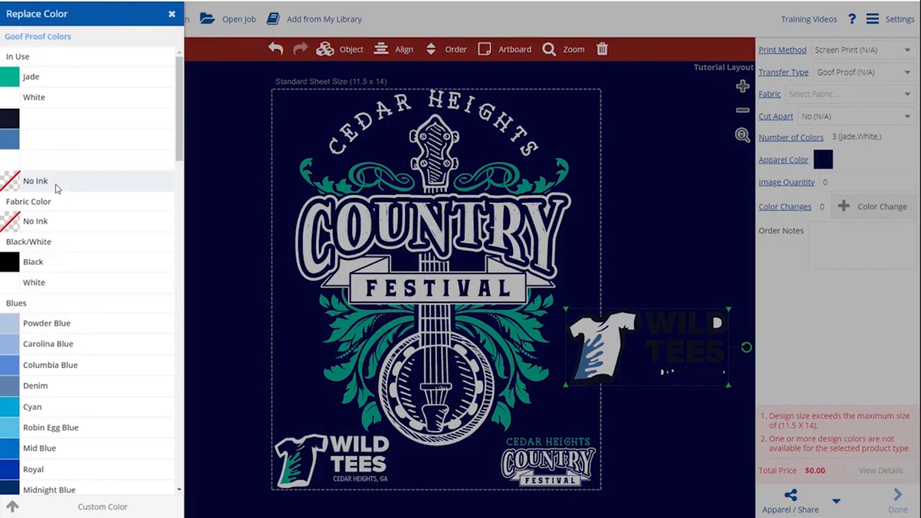
{"action": "left_click", "coordinate": [72, 222]}
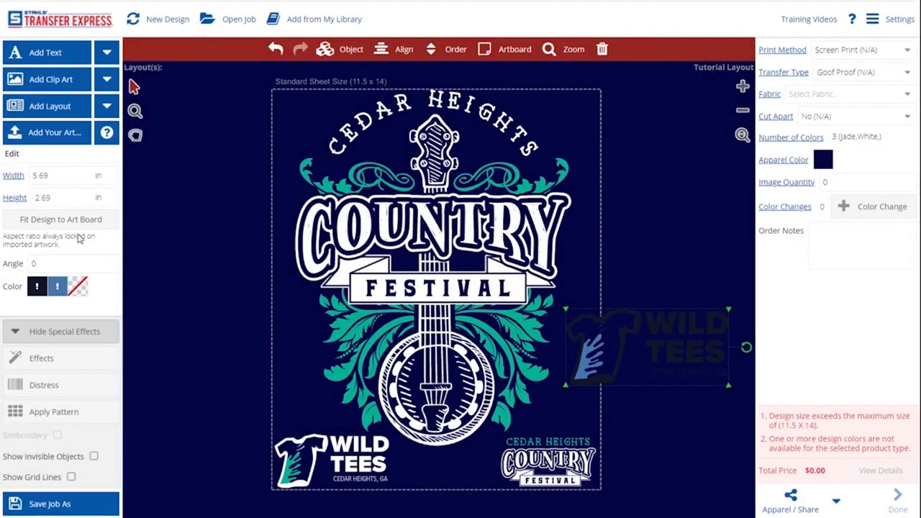
{"action": "left_click", "coordinate": [38, 287]}
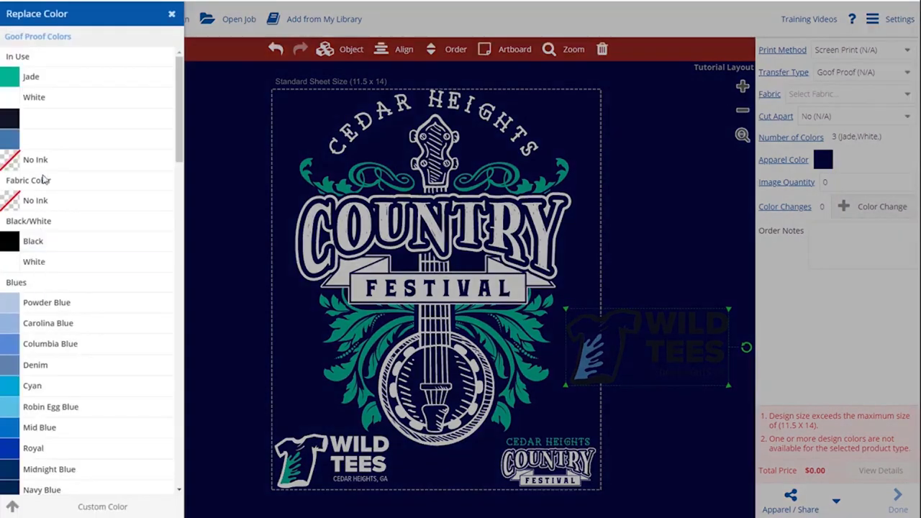
{"action": "left_click", "coordinate": [53, 99]}
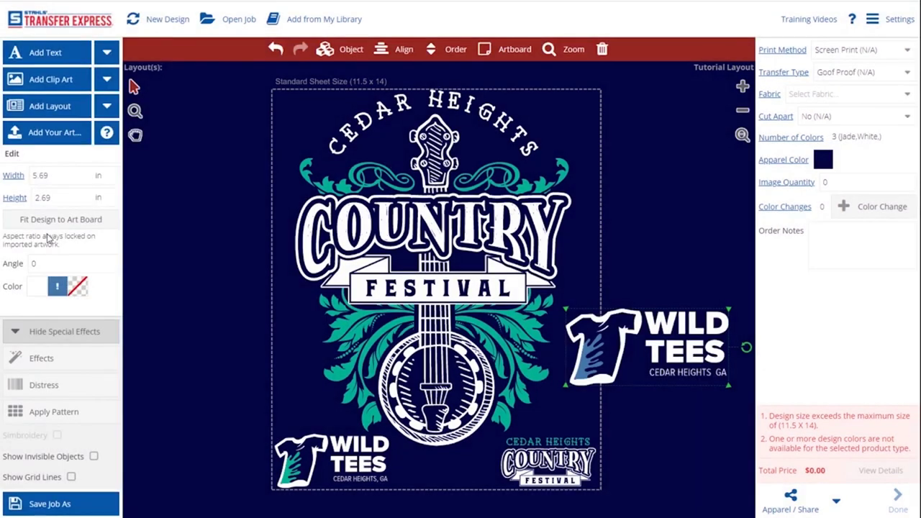
{"action": "left_click", "coordinate": [58, 287]}
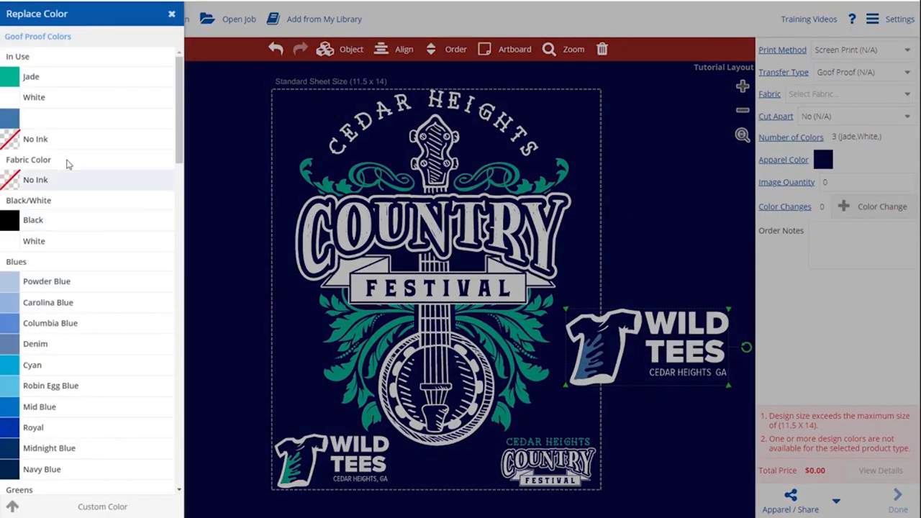
{"action": "left_click", "coordinate": [63, 85]}
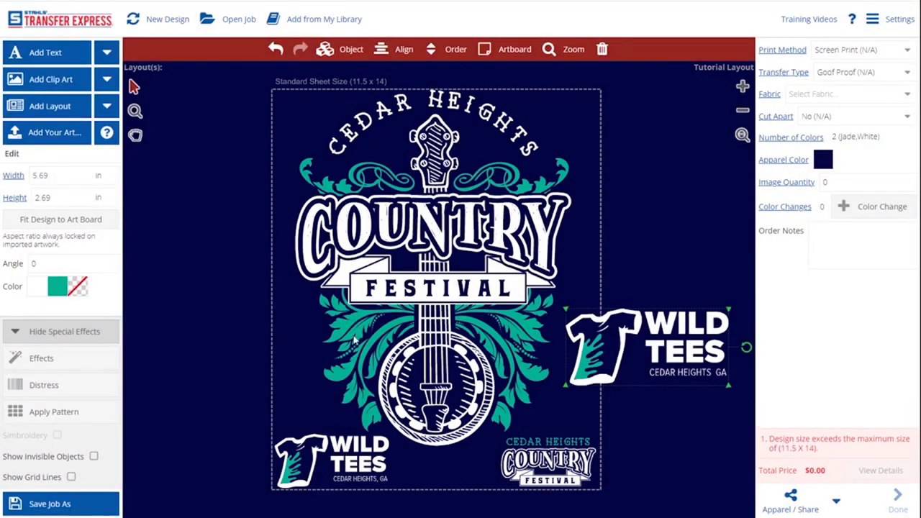
{"action": "left_click_drag", "start_coordinate": [633, 361], "coordinate": [647, 373]}
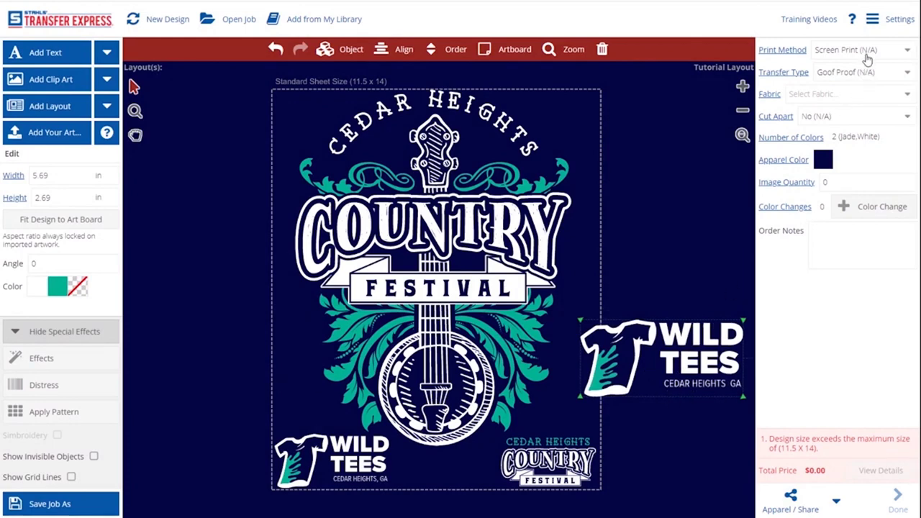
Set the transfer fabric to 100% Cotton and keep Cut Apart at No
{"action": "left_click", "coordinate": [868, 94]}
{"action": "left_click", "coordinate": [846, 144]}
{"action": "left_click", "coordinate": [846, 118]}
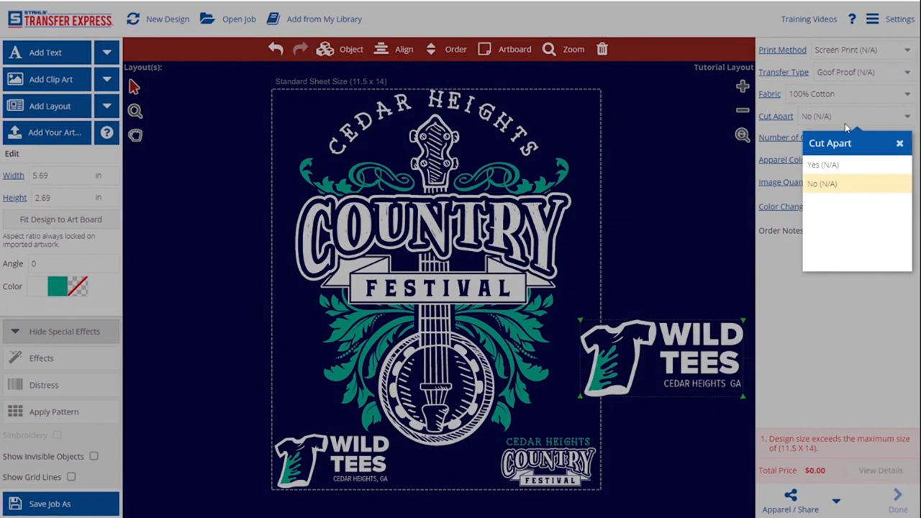
{"action": "left_click", "coordinate": [847, 183]}
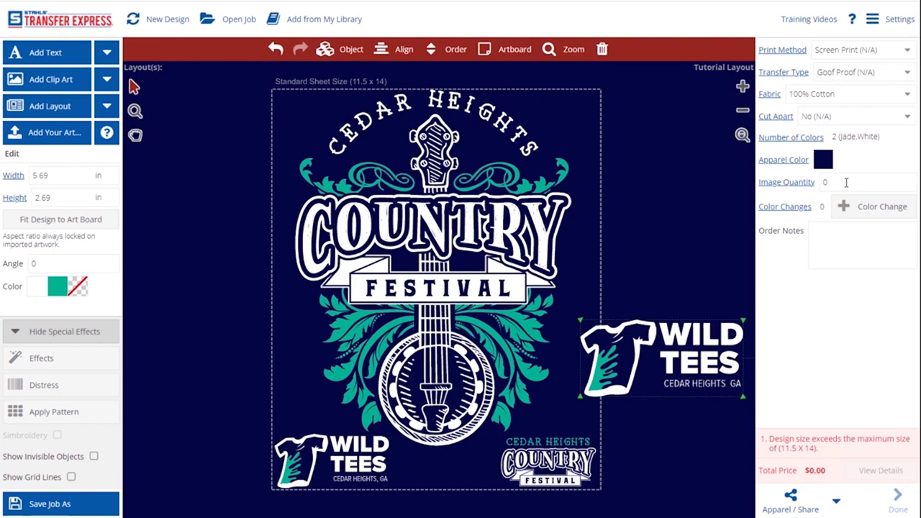
Set the image quantity to 50 and delete the stray WILD TEES logo outside the sheet
{"action": "left_click", "coordinate": [826, 183]}
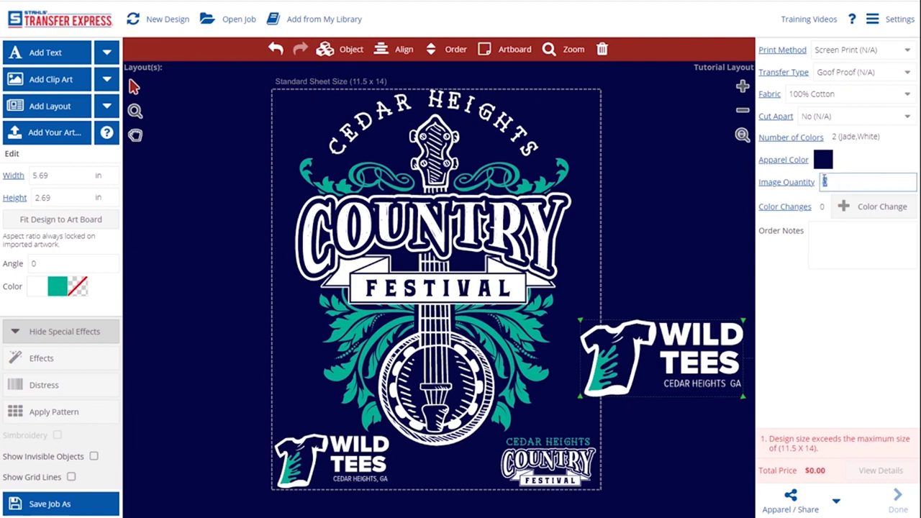
{"action": "type", "text": "50"}
{"action": "left_click", "coordinate": [816, 287]}
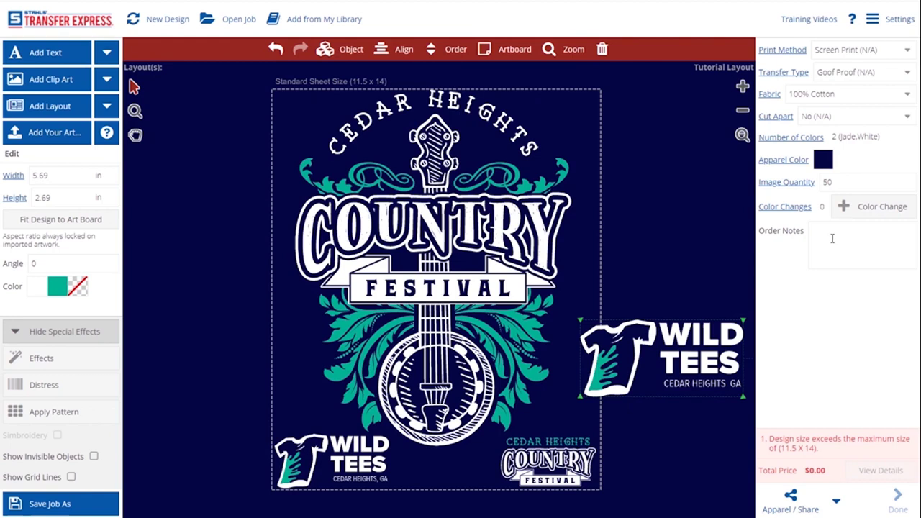
{"action": "key", "text": "Delete"}
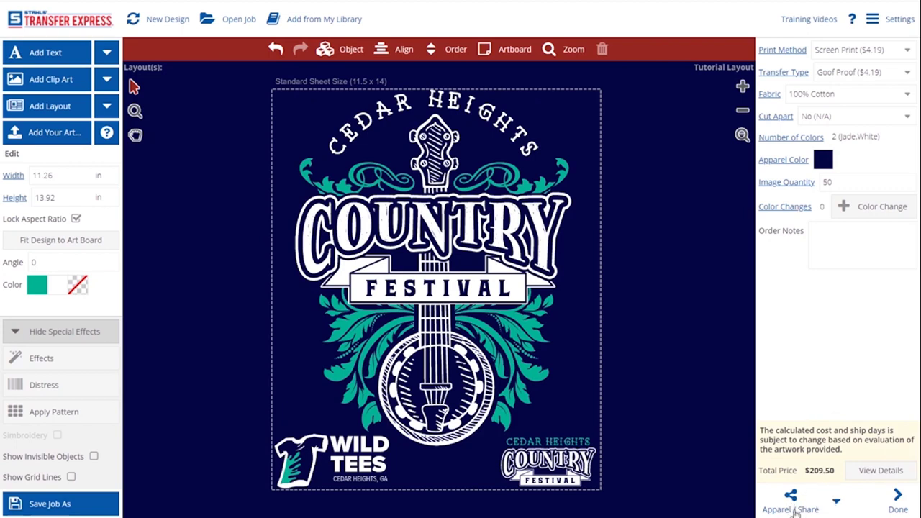
Select the whole festival design and preview only that selection on apparel
{"action": "left_click", "coordinate": [836, 503]}
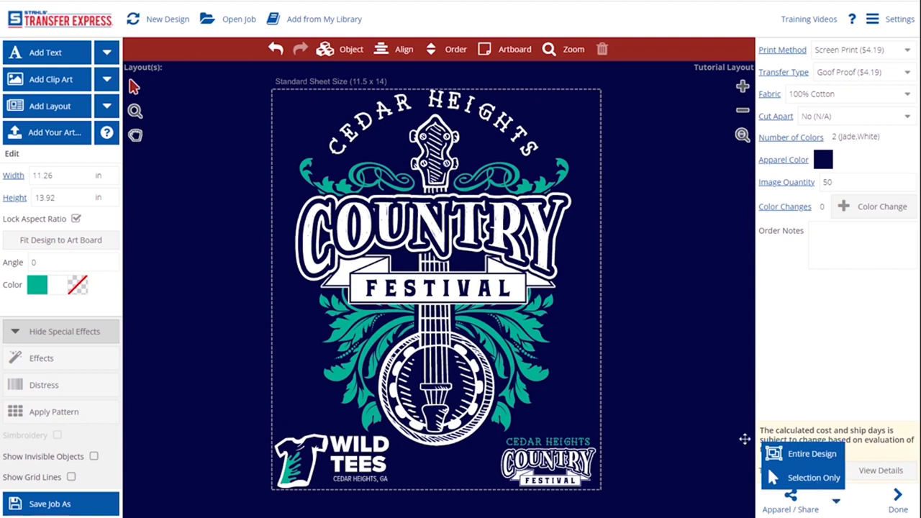
{"action": "left_click", "coordinate": [496, 266]}
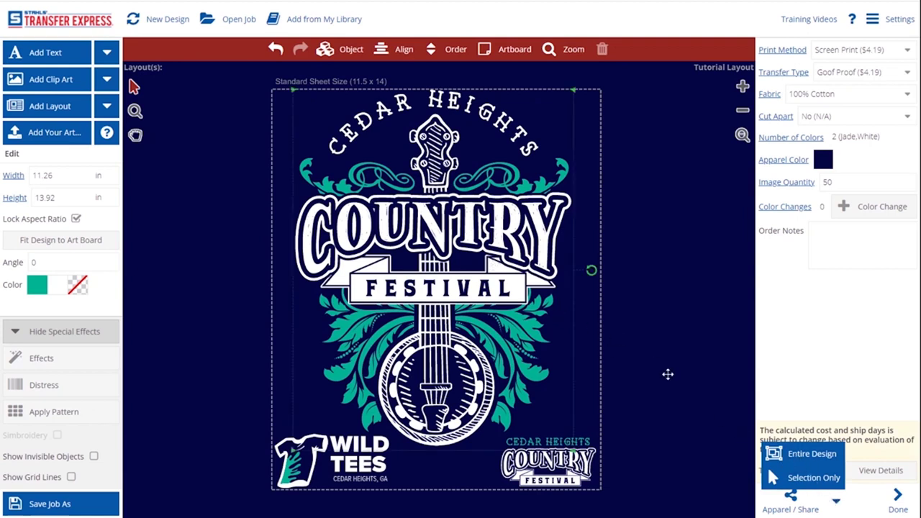
{"action": "left_click", "coordinate": [799, 473]}
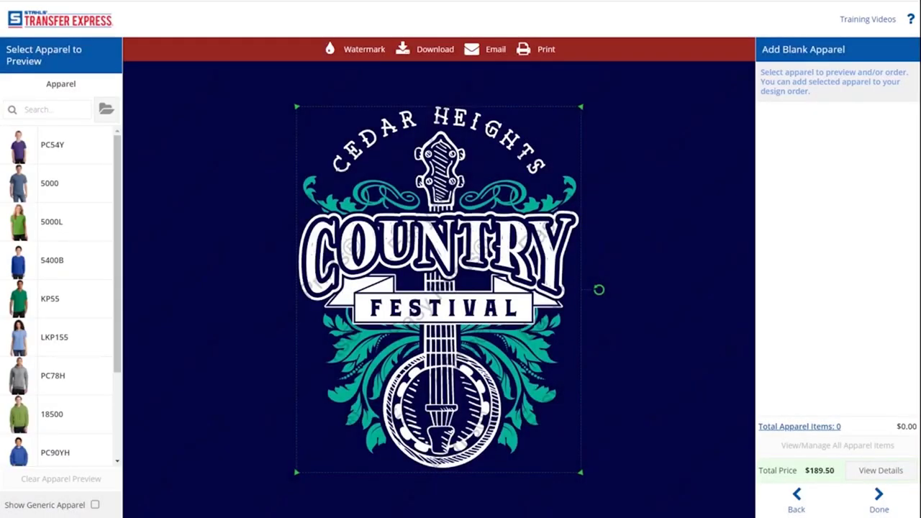
Preview the design on a royal blue Gildan 2000 shirt, then proceed to order review
{"action": "left_click", "coordinate": [36, 112]}
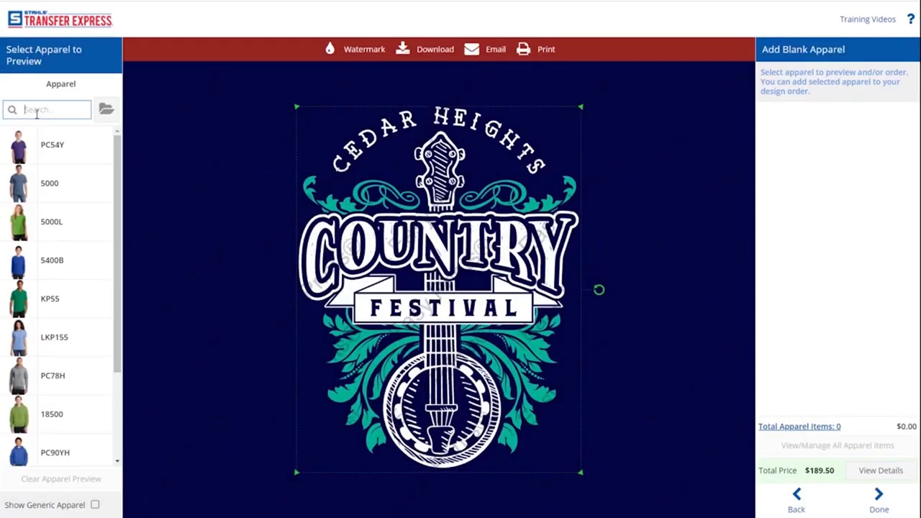
{"action": "type", "text": "2000"}
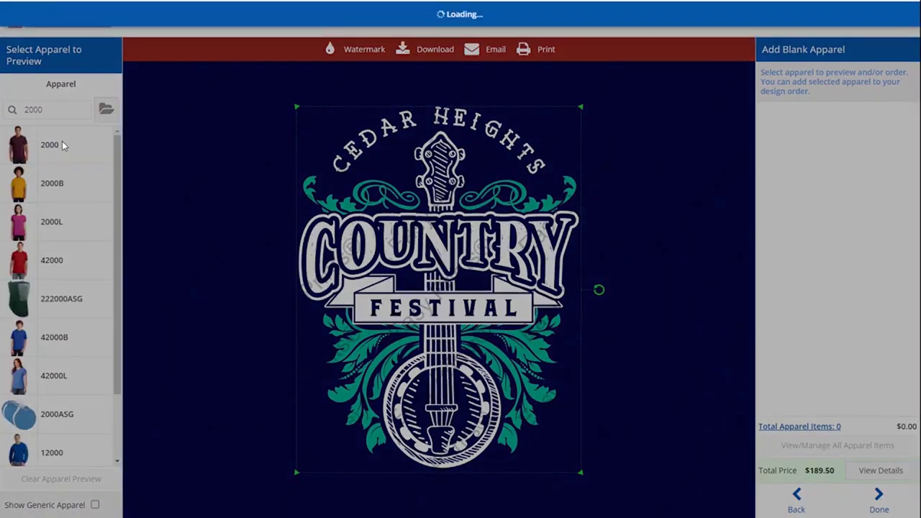
{"action": "left_click", "coordinate": [62, 146]}
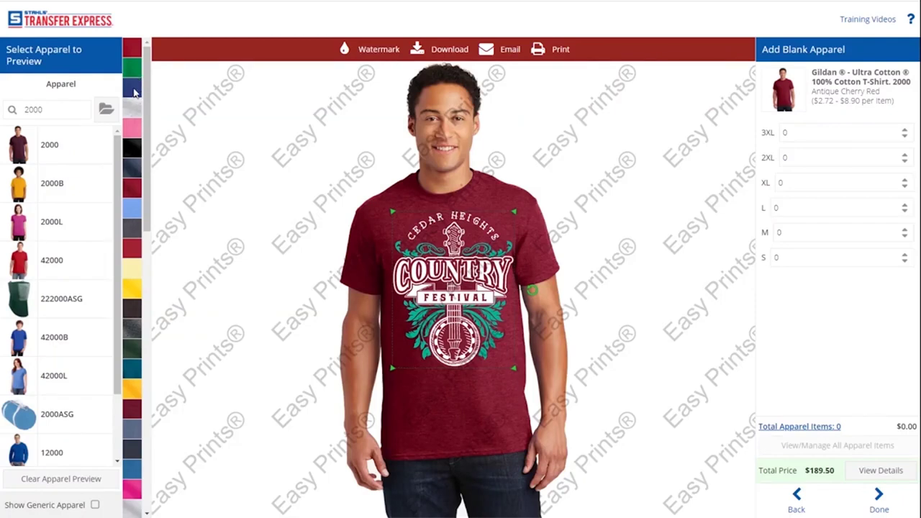
{"action": "left_click", "coordinate": [134, 90]}
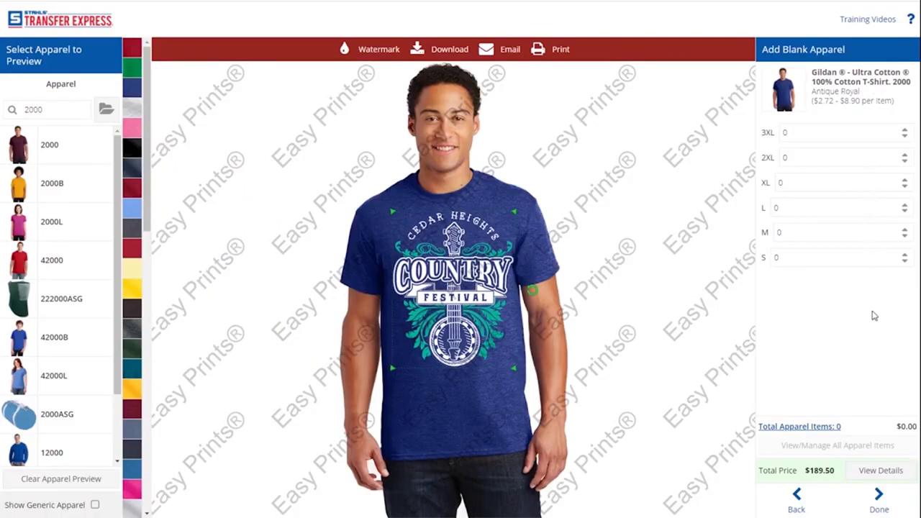
{"action": "left_click", "coordinate": [879, 501]}
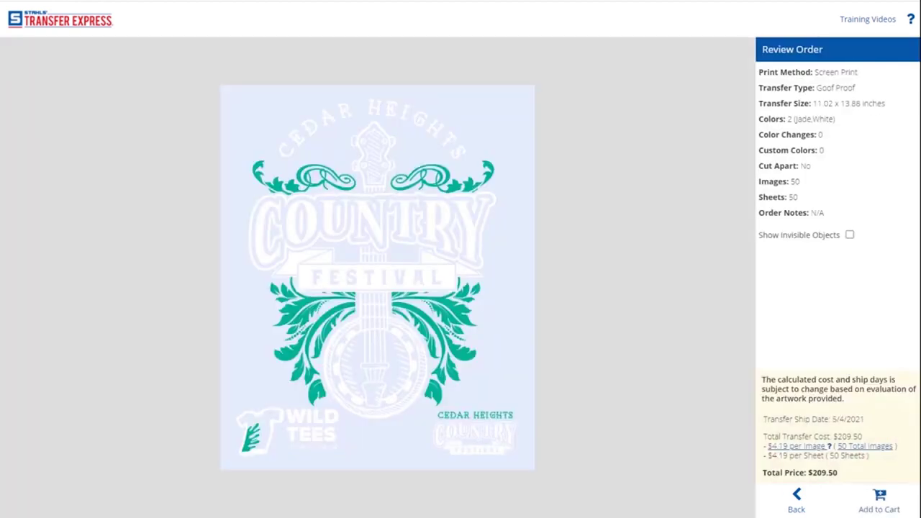